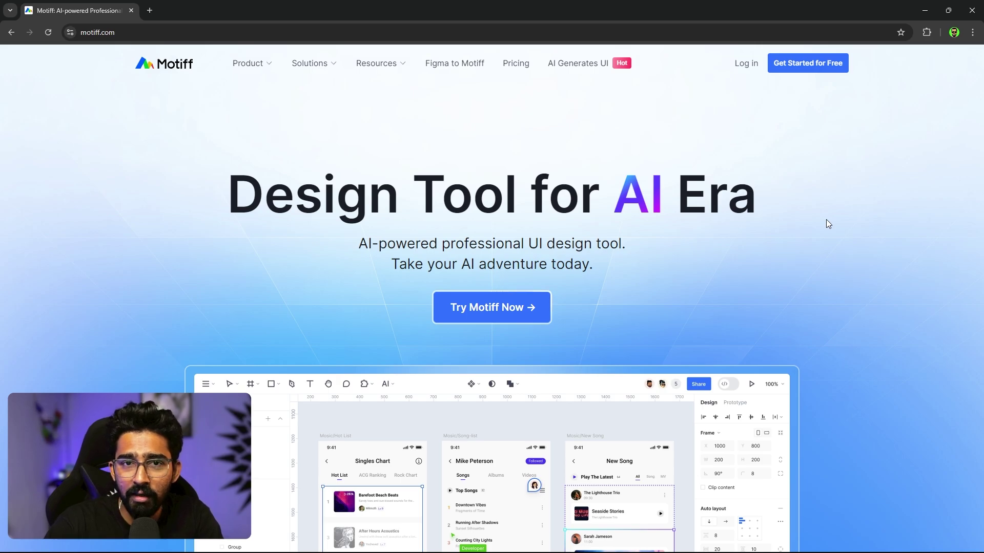
Scroll down through the Motiff web page to browse its features
scroll(827, 221, "down", 2)
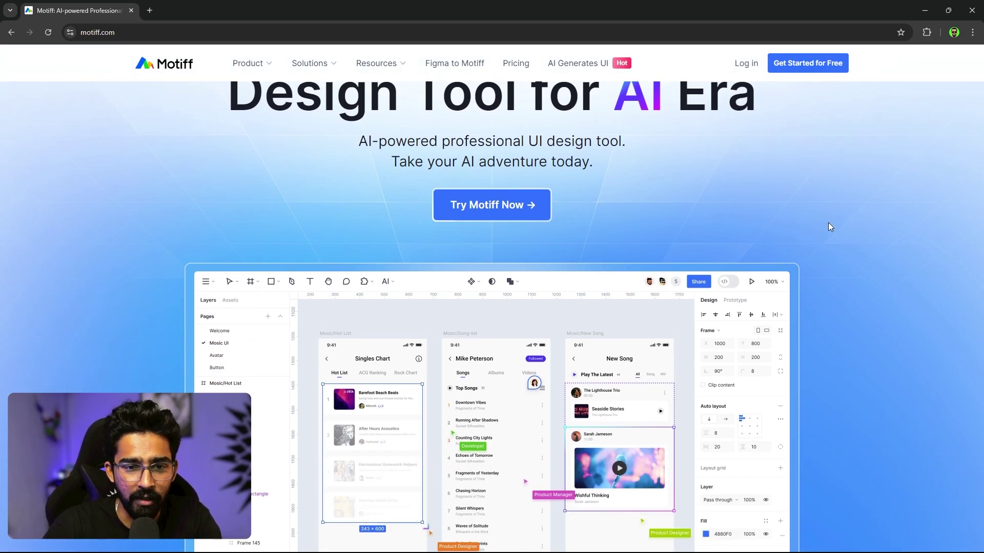
scroll(830, 227, "down", 1)
scroll(830, 227, "down", 1)
scroll(830, 227, "down", 4)
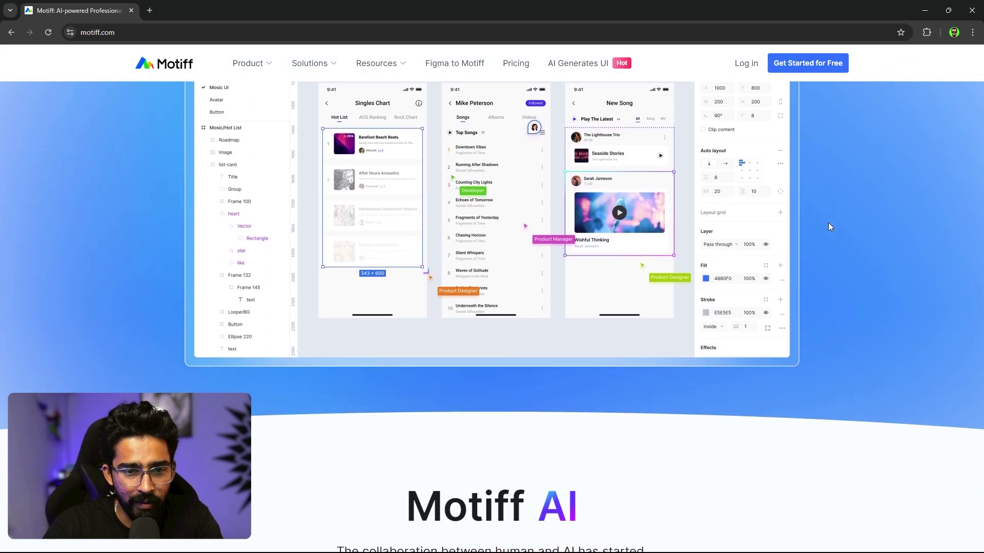
scroll(830, 227, "down", 2)
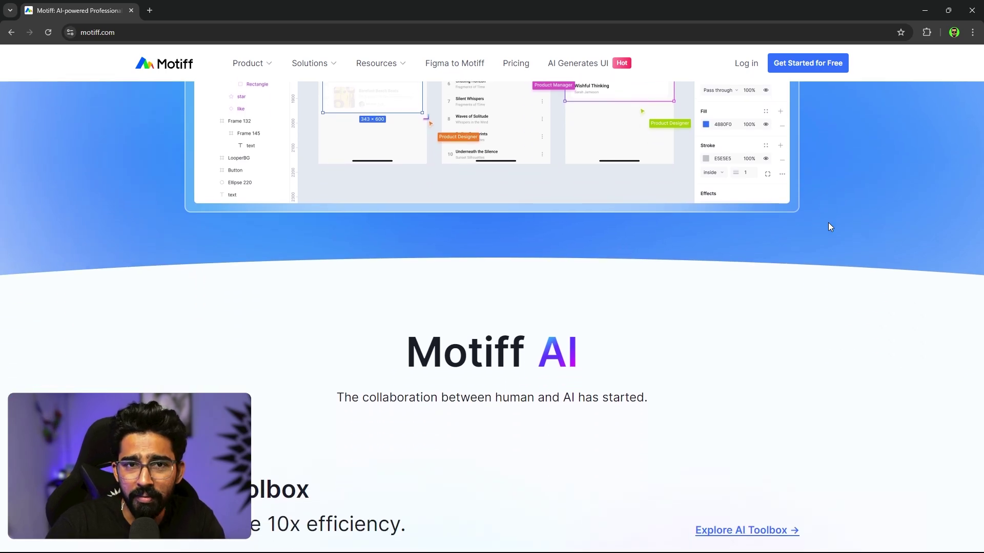
scroll(830, 227, "down", 1)
scroll(830, 227, "down", 3)
scroll(830, 228, "down", 1)
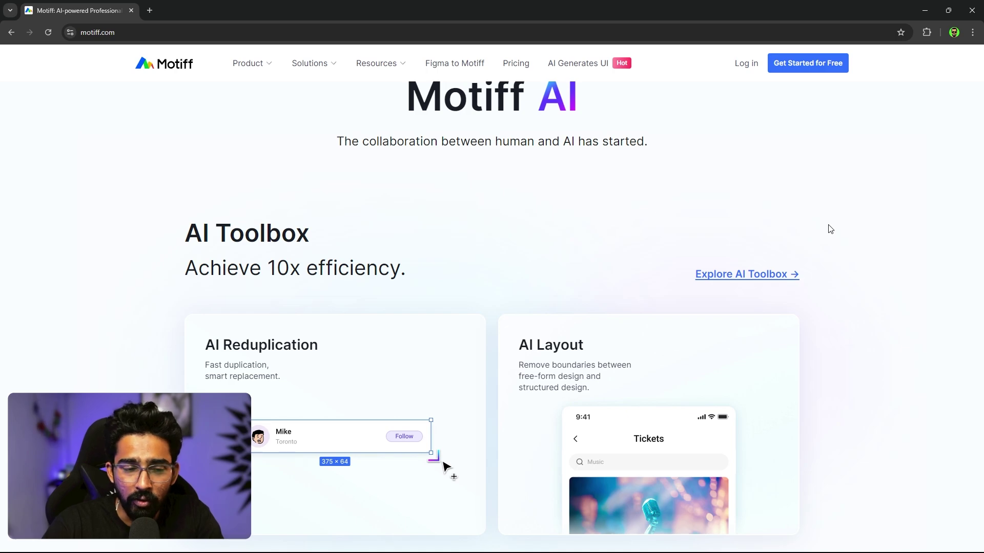
scroll(830, 229, "down", 2)
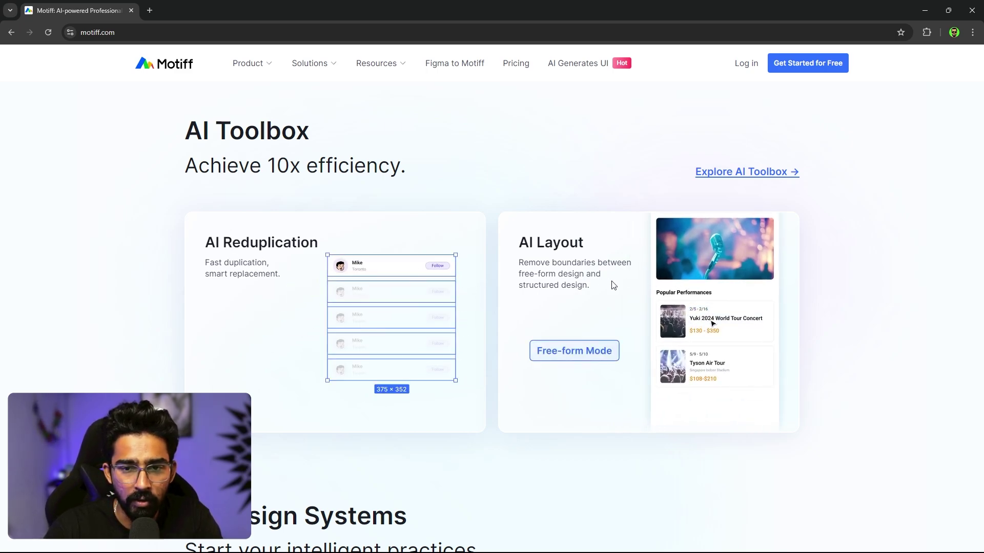
scroll(614, 285, "down", 1)
scroll(613, 285, "down", 3)
scroll(611, 283, "down", 1)
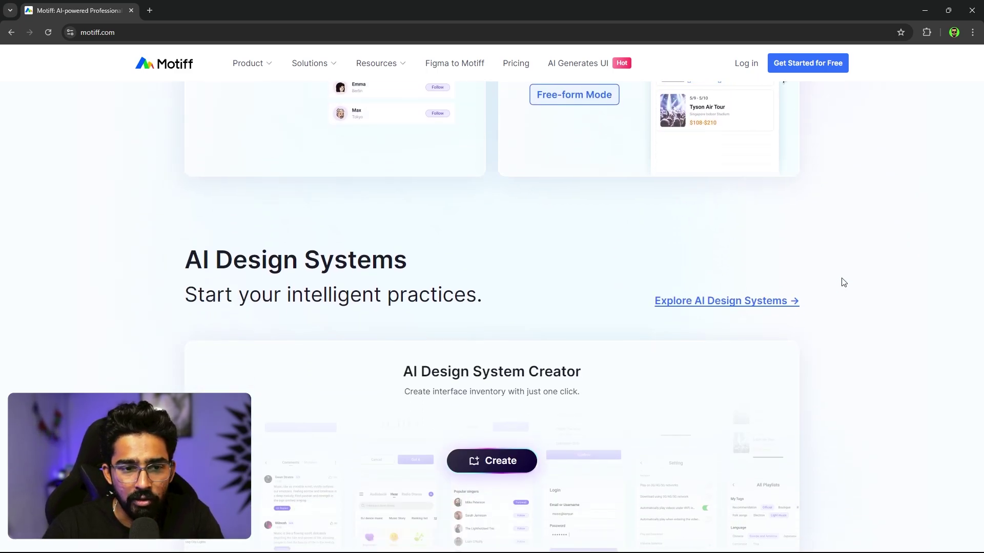
scroll(829, 285, "down", 2)
scroll(829, 285, "down", 2)
scroll(829, 285, "down", 3)
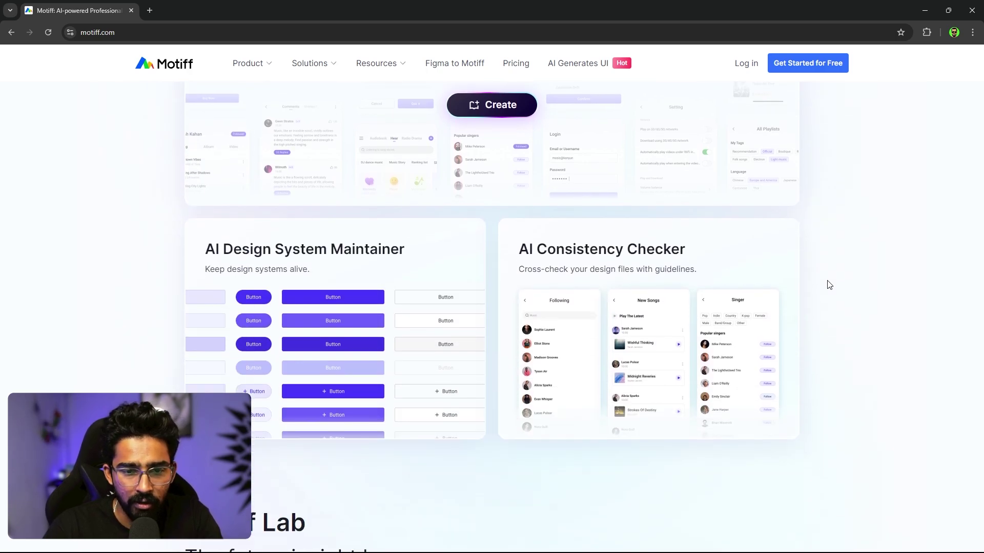
scroll(829, 284, "down", 2)
scroll(829, 284, "down", 1)
scroll(829, 285, "down", 2)
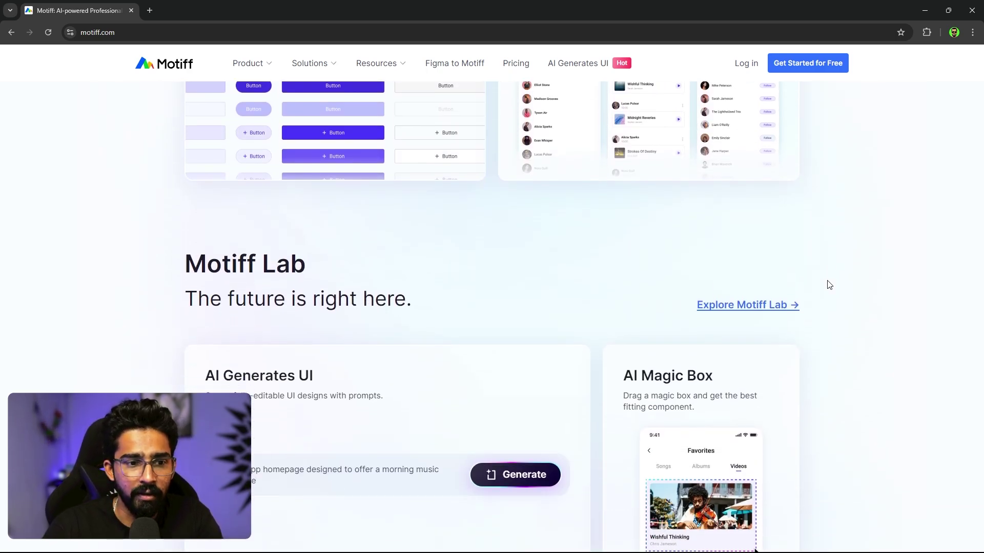
scroll(829, 285, "down", 1)
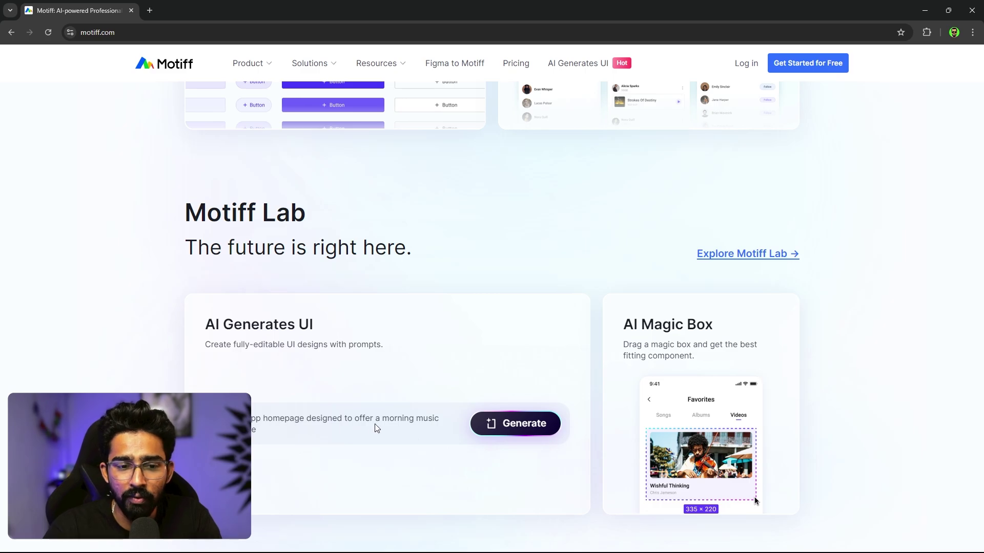
scroll(832, 363, "down", 1)
scroll(832, 362, "down", 2)
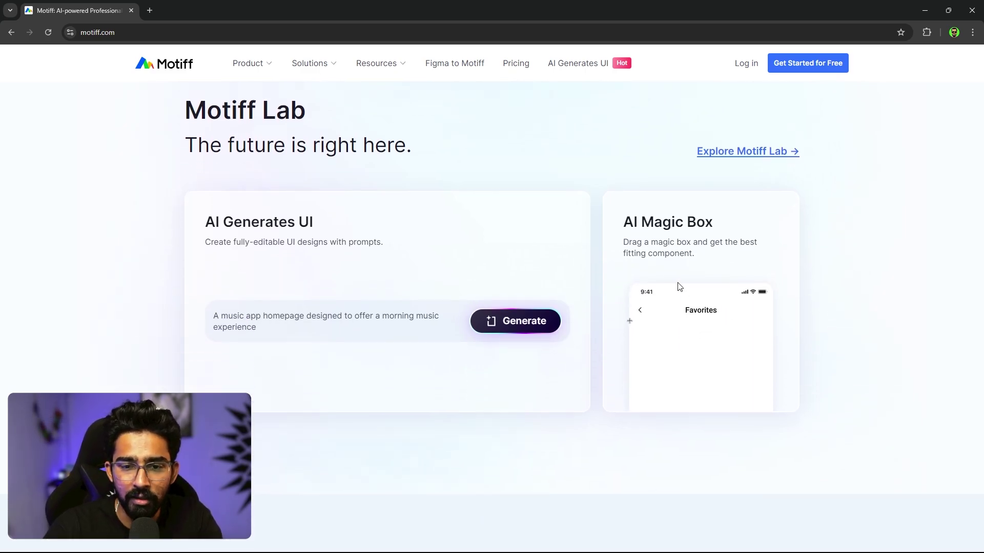
Log in, generate the Morning Tunes and Morning Music homepages, and move the prompt panel aside
scroll(813, 264, "up", 5)
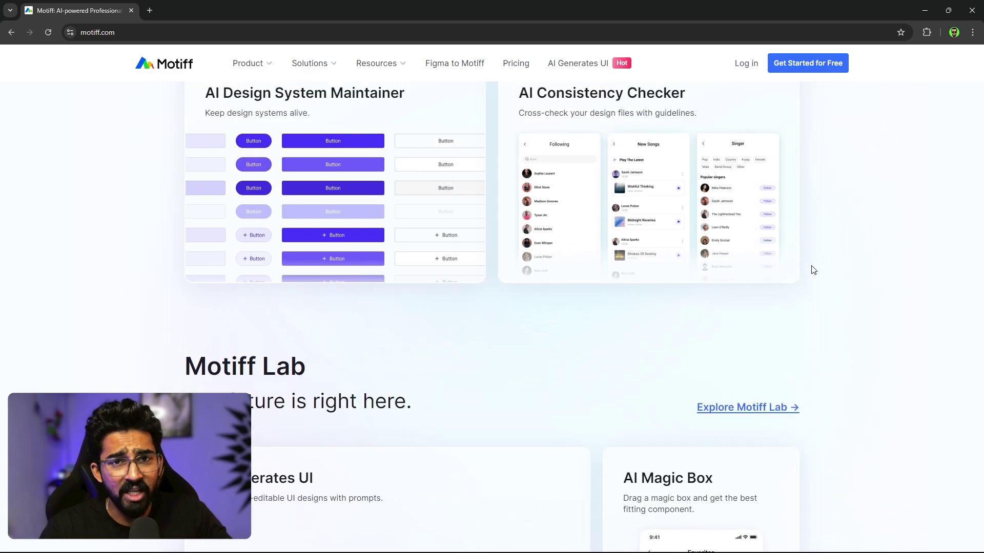
scroll(812, 268, "up", 6)
scroll(813, 270, "up", 6)
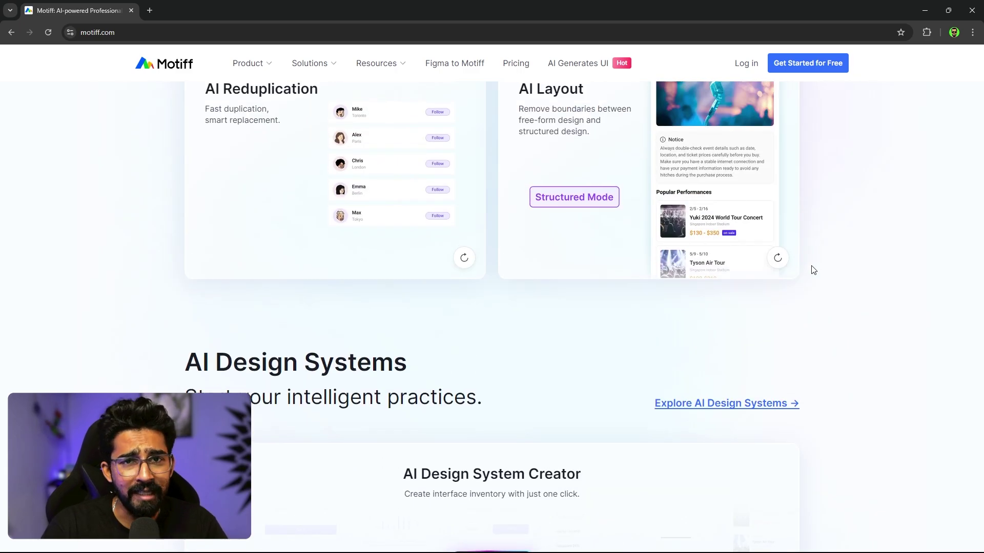
scroll(814, 270, "up", 2)
scroll(813, 270, "up", 4)
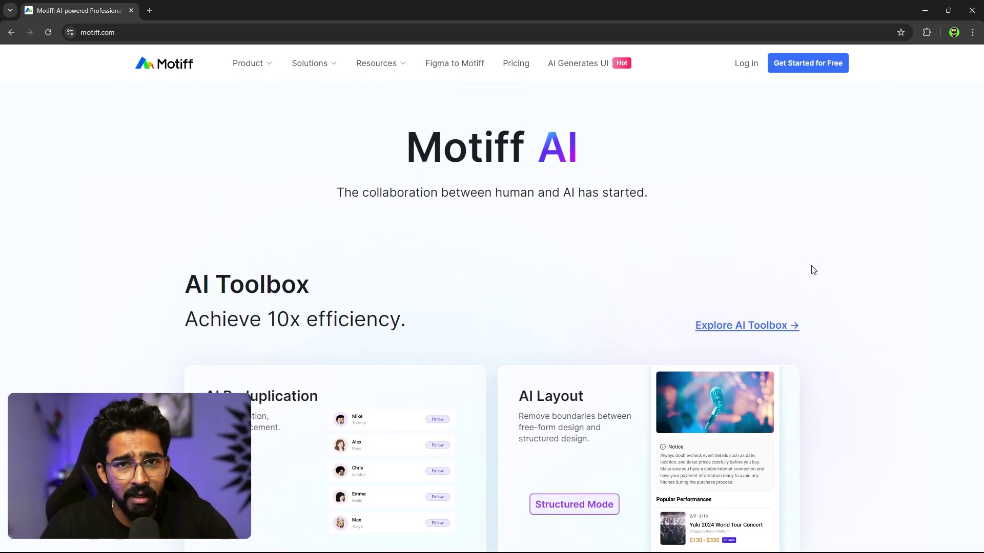
scroll(813, 270, "up", 10)
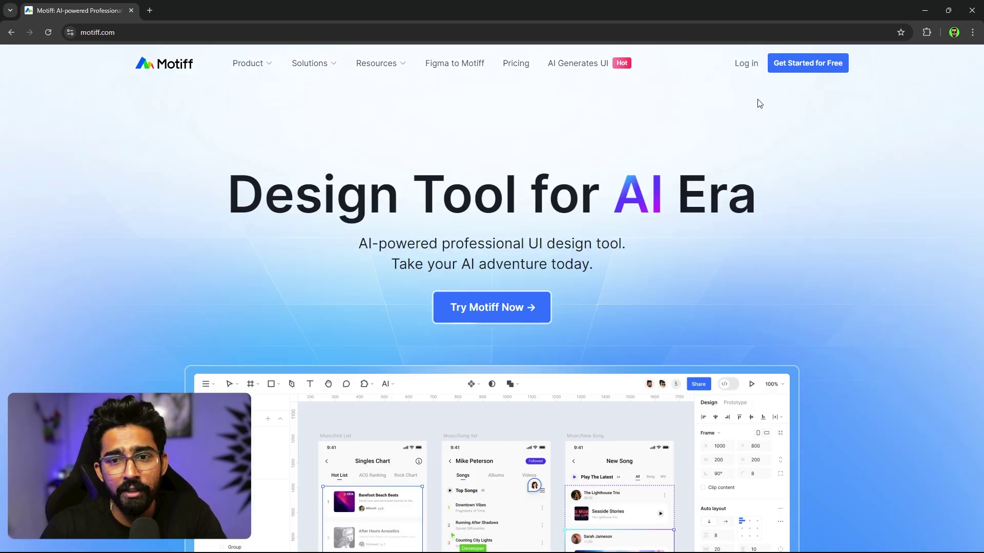
left_click(749, 63)
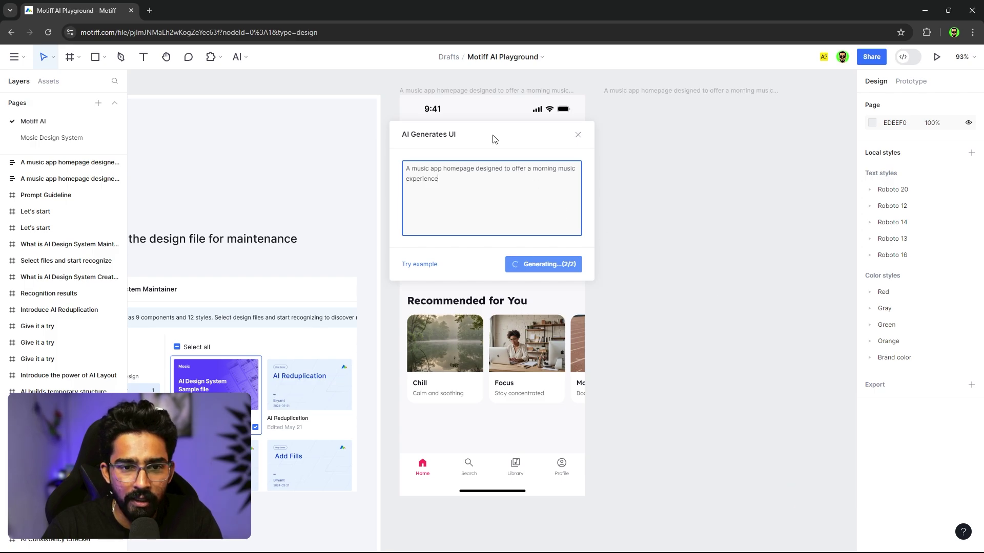
left_click_drag(493, 139, 259, 137)
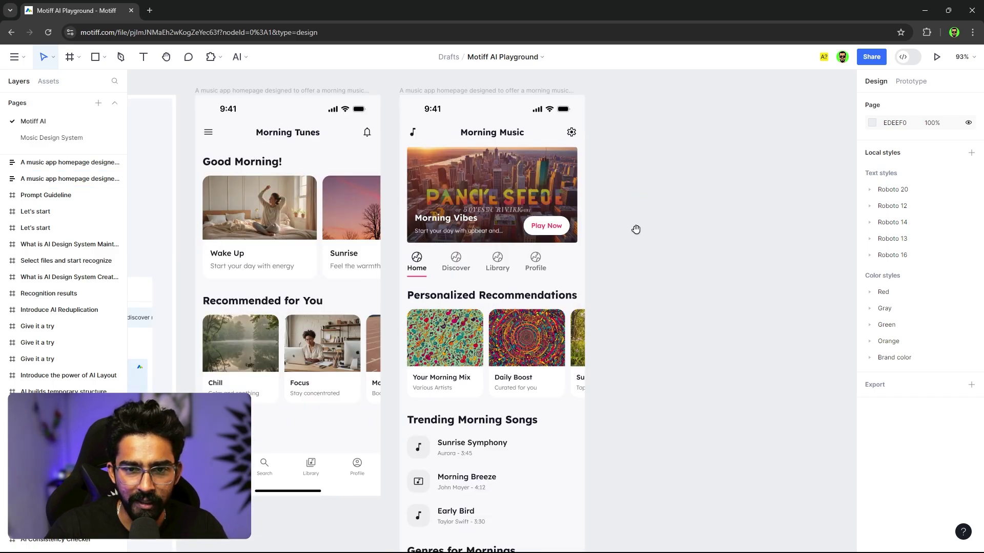
scroll(635, 226, "left", 2)
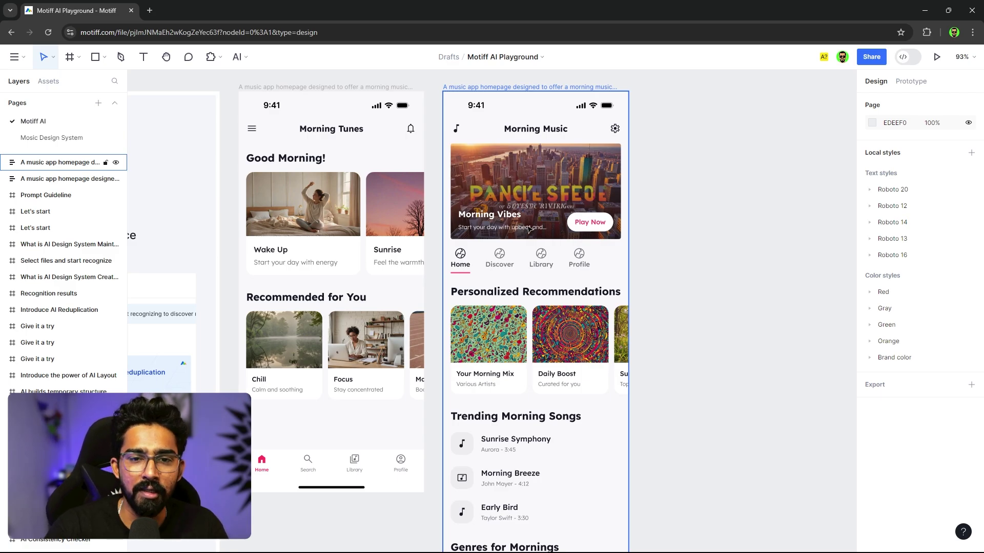
scroll(576, 356, "down", 1)
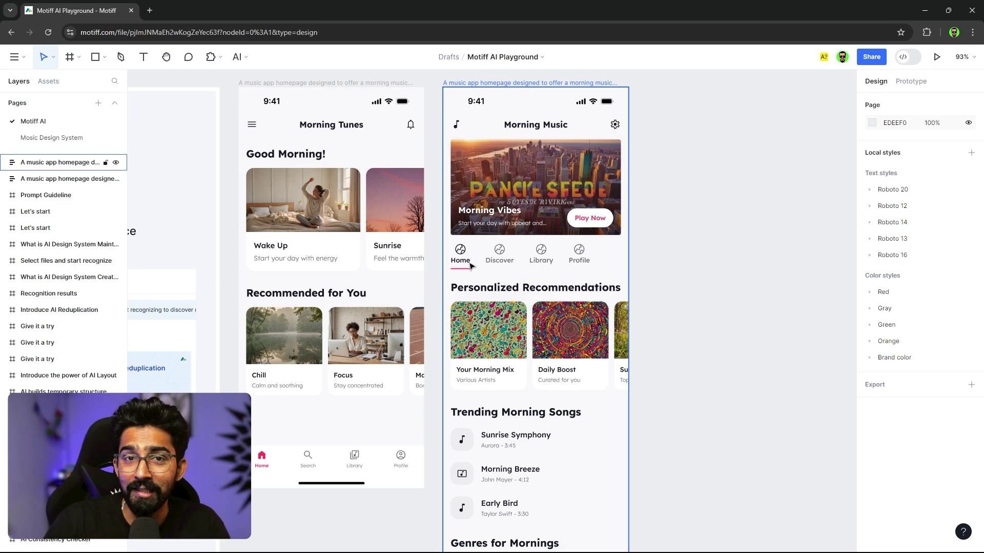
scroll(508, 269, "down", 1)
left_click(348, 190)
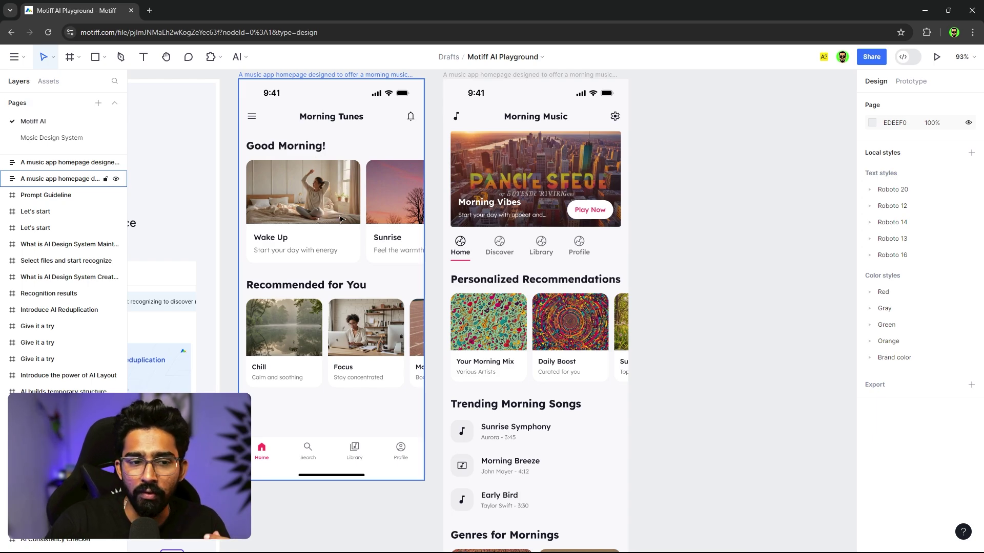
left_click(448, 300)
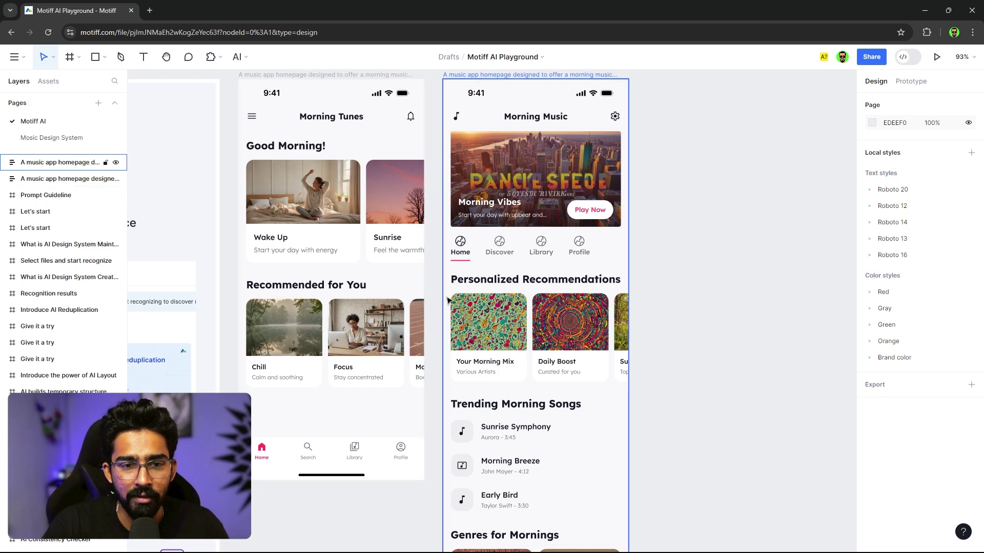
scroll(547, 219, "down", 5)
scroll(548, 219, "down", 3)
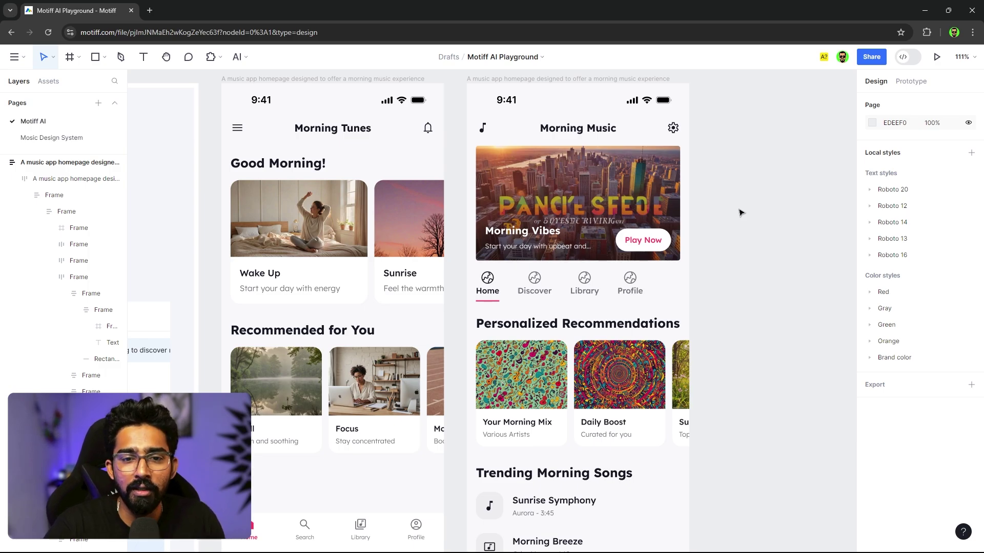
Insert the test letters 'dadadadada' into the Trending Morning Songs heading
scroll(739, 212, "up", 3)
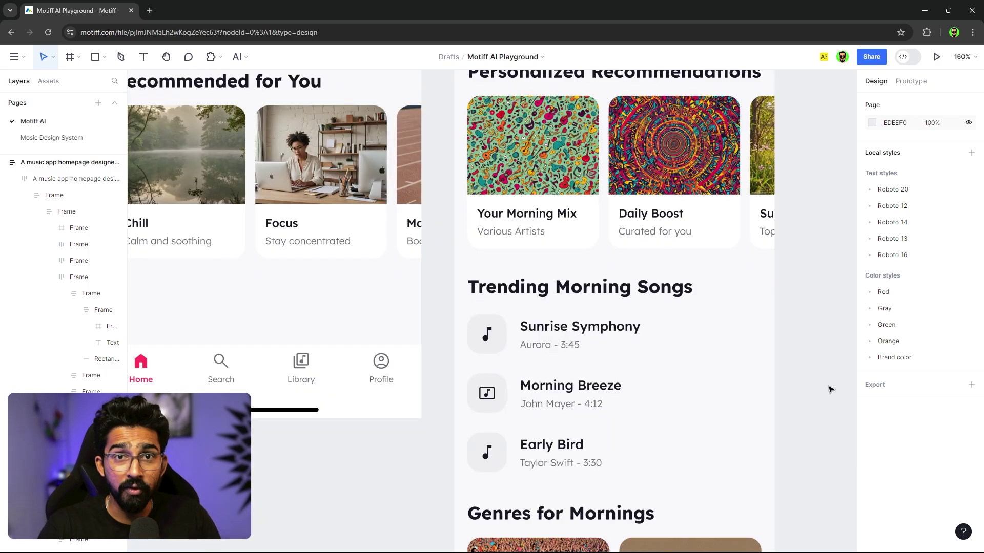
left_click(604, 341)
left_click(604, 340)
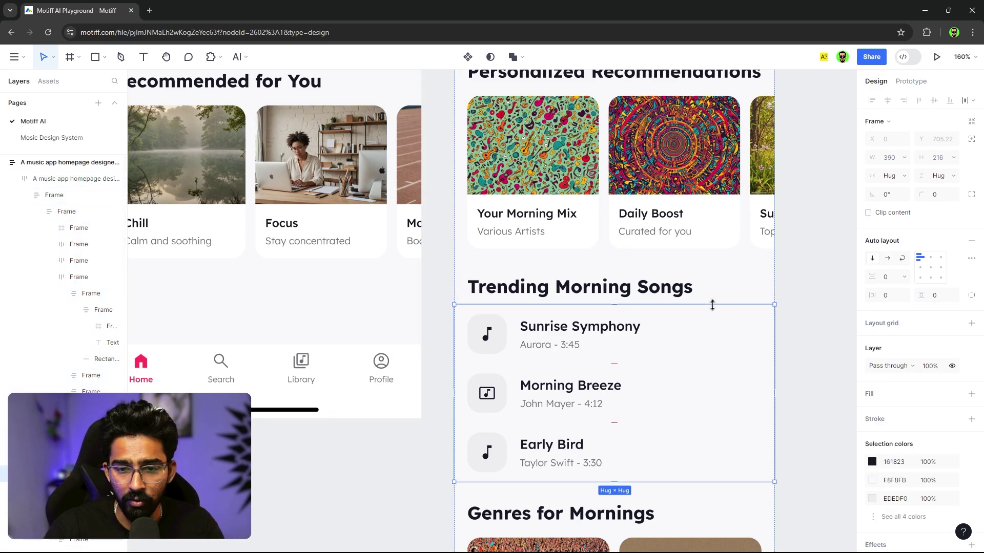
left_click(654, 296)
double_click(654, 295)
left_click(652, 293)
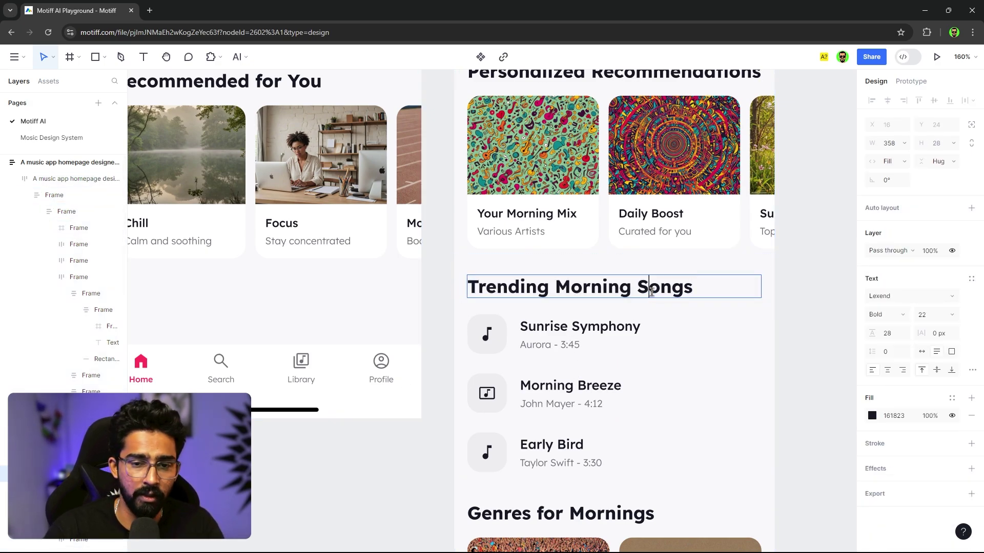
type("dadadadada")
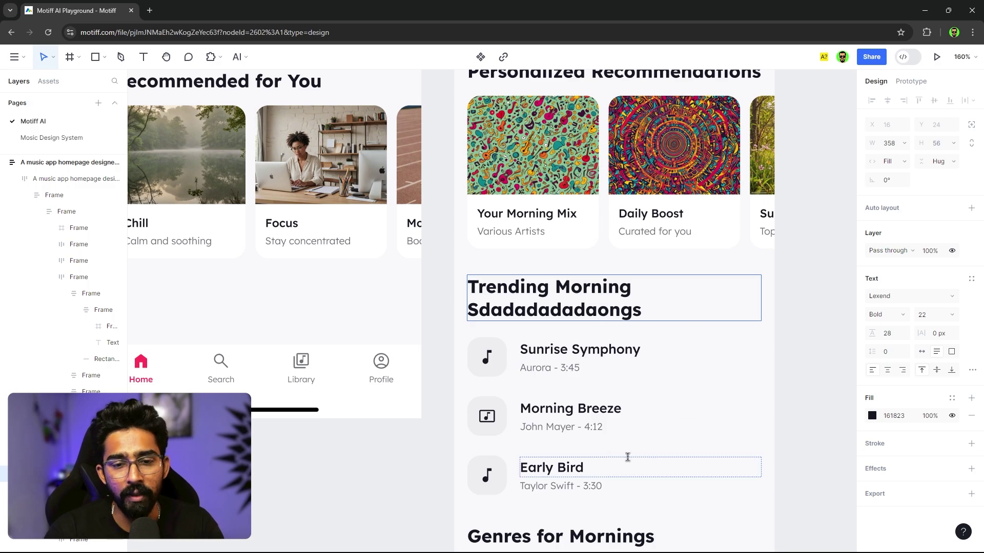
scroll(640, 410, "down", 1)
scroll(640, 363, "down", 4)
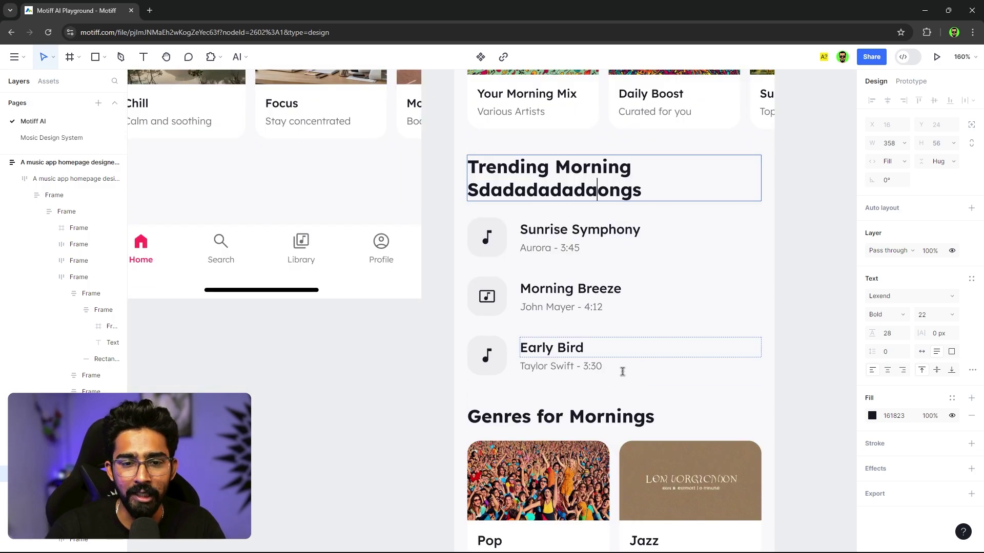
Undo the heading edit and zoom to fit every frame on the page
key("Escape")
scroll(768, 320, "up", 5)
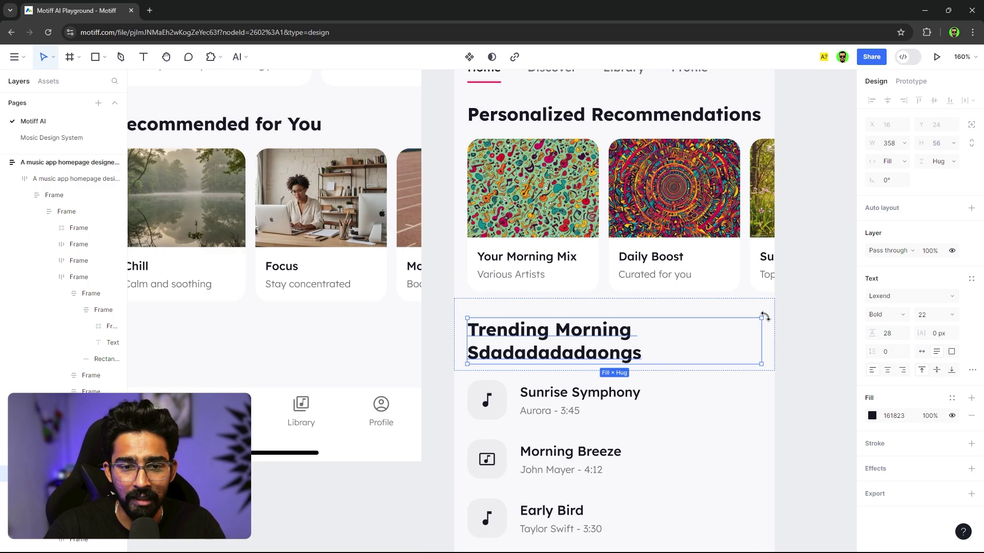
key("ctrl+z")
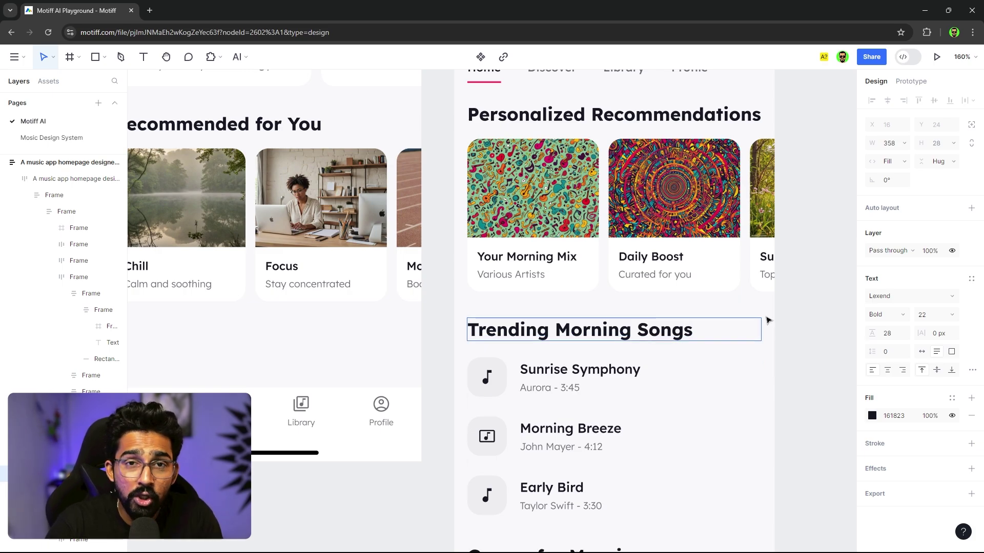
key("Escape")
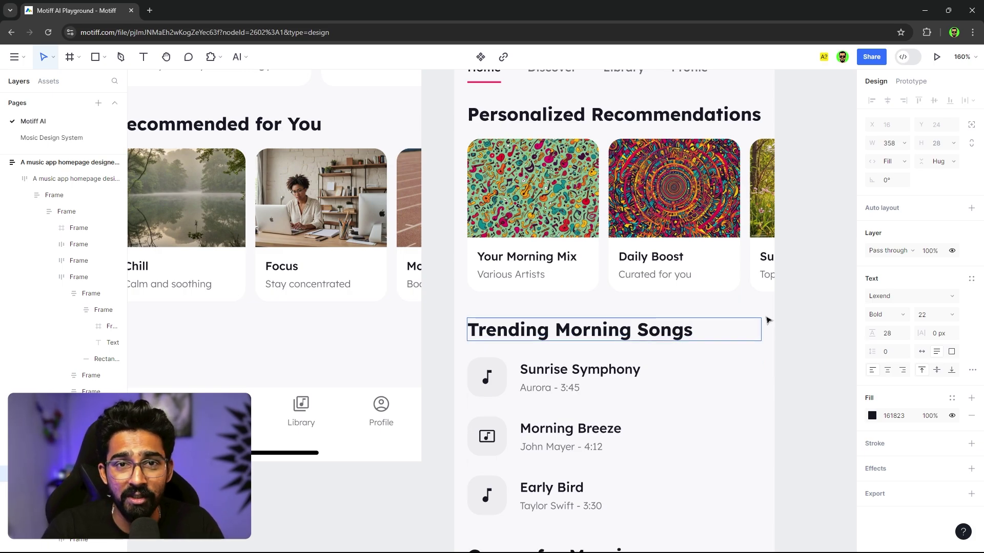
key("shift+1")
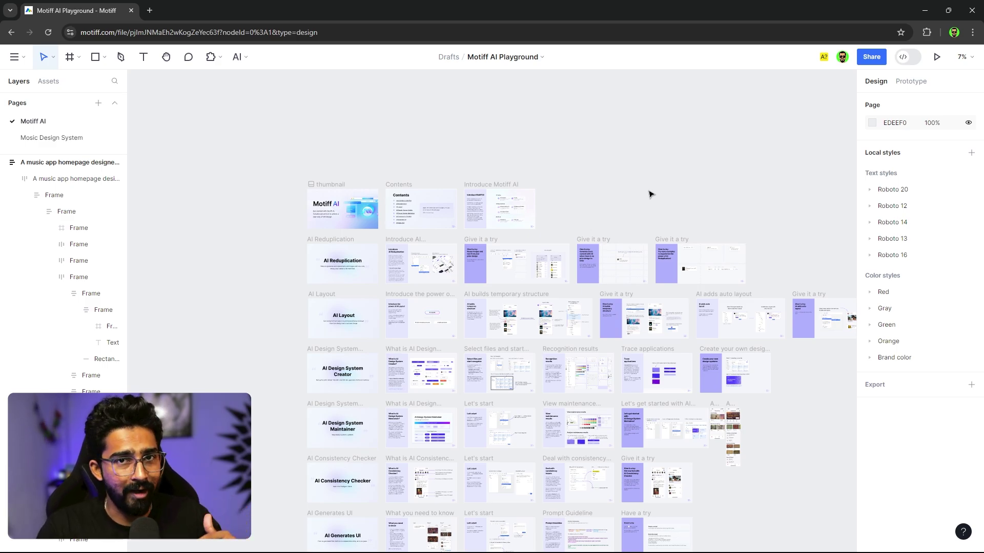
Bring the AI Reduplication Give it a try board into view and select the Monday weather card
key("n")
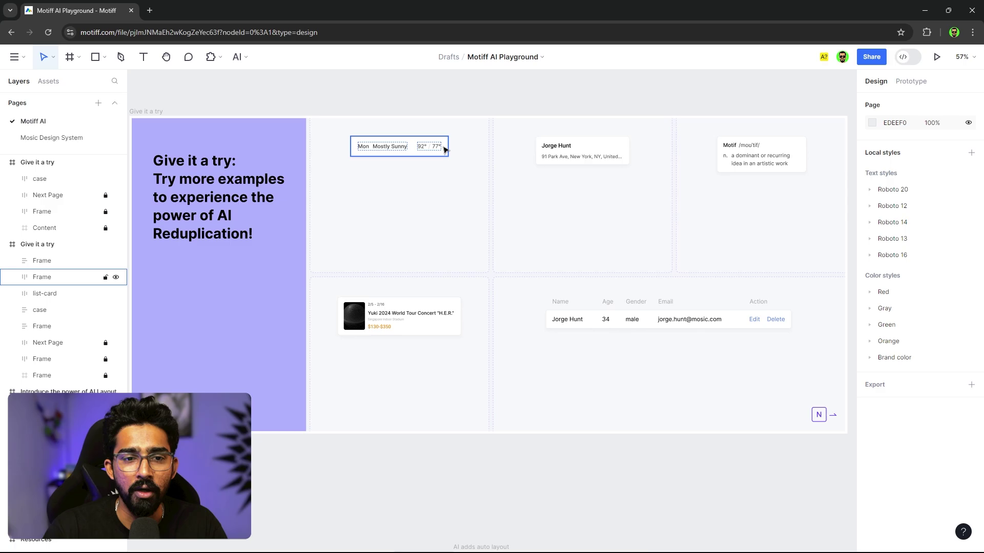
left_click(444, 153)
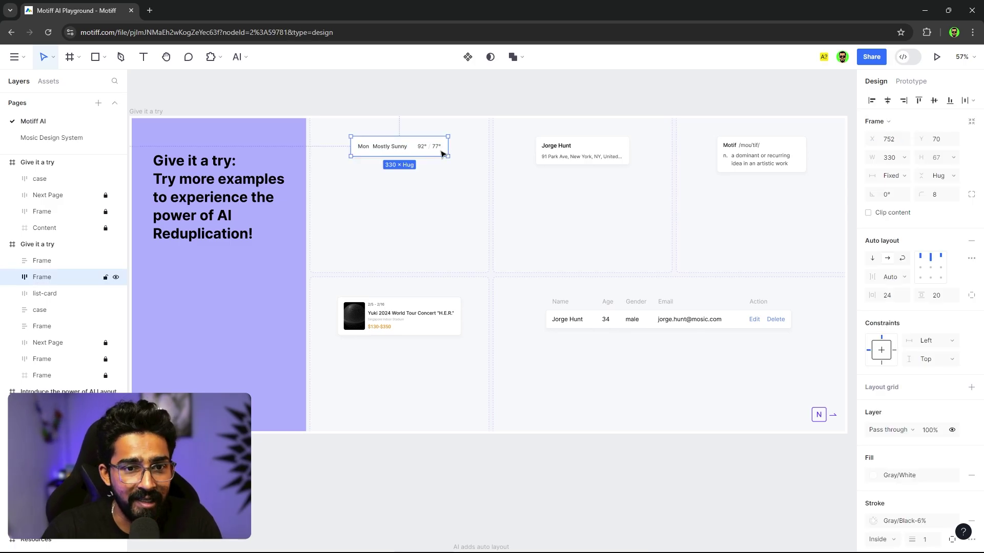
Use AI Reduplication to expand the weather card into a five-day Mon–Fri forecast, then deselect
left_click(246, 59)
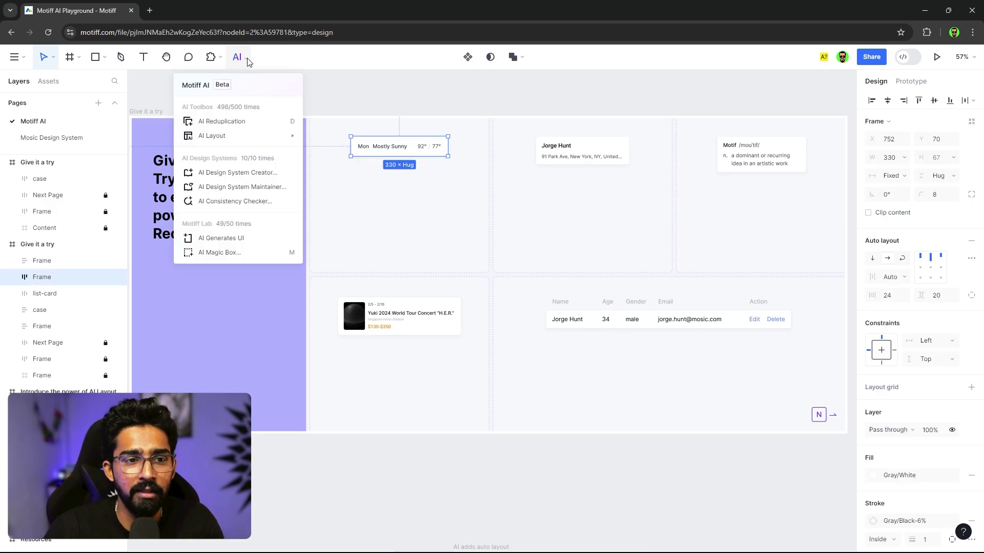
left_click(241, 122)
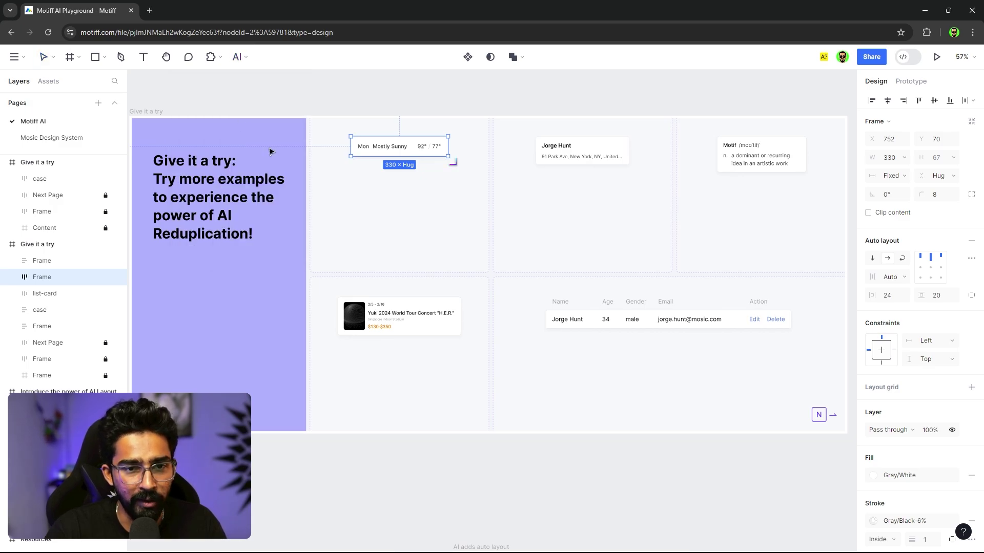
left_click_drag(453, 168, 455, 251)
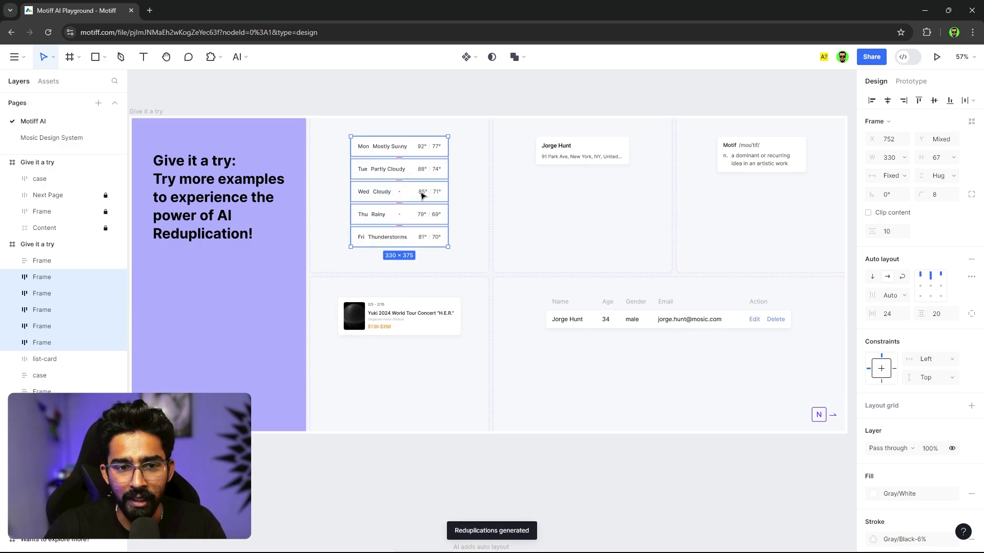
scroll(422, 195, "up", 3)
scroll(411, 184, "up", 1)
scroll(530, 208, "up", 2)
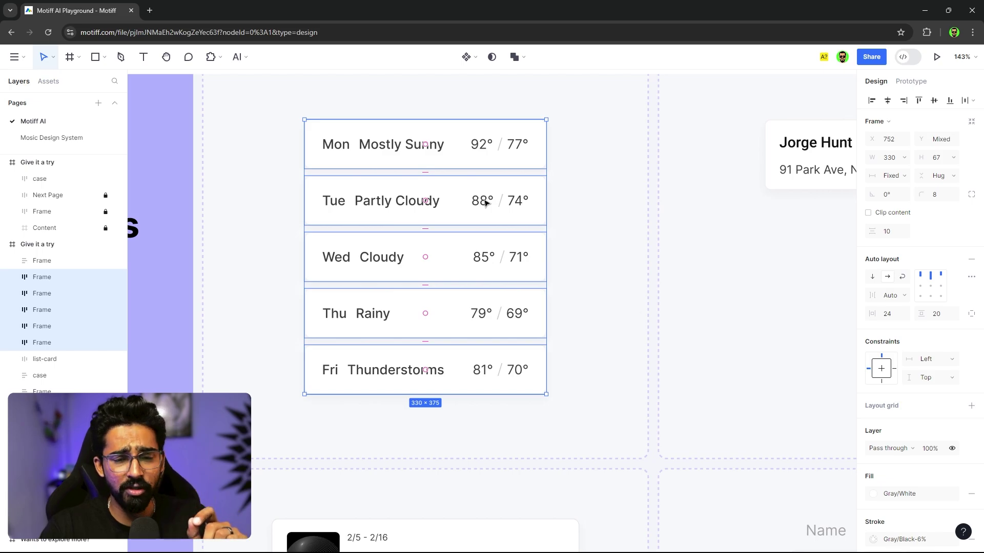
scroll(410, 251, "down", 3)
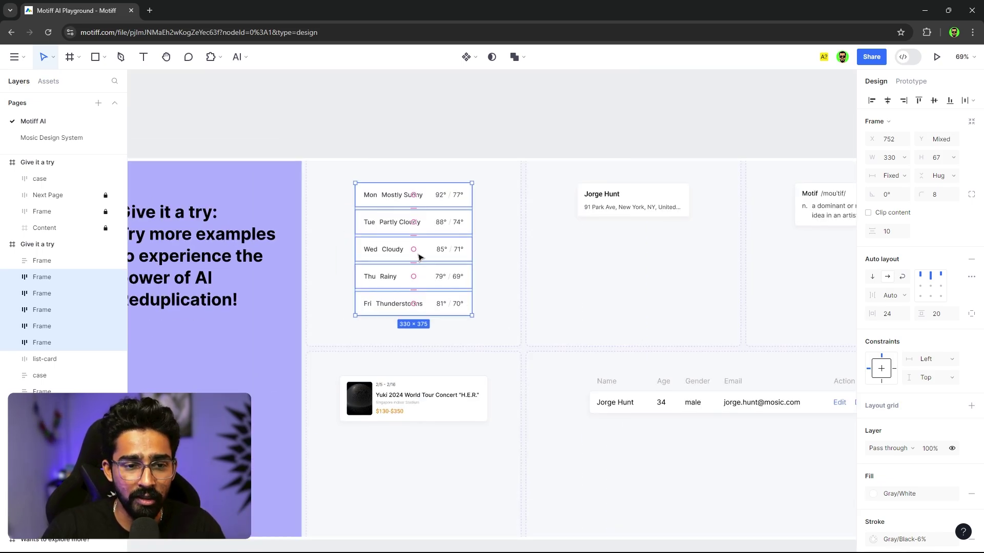
scroll(418, 258, "up", 2)
scroll(421, 257, "up", 1)
left_click_drag(692, 294, 614, 304)
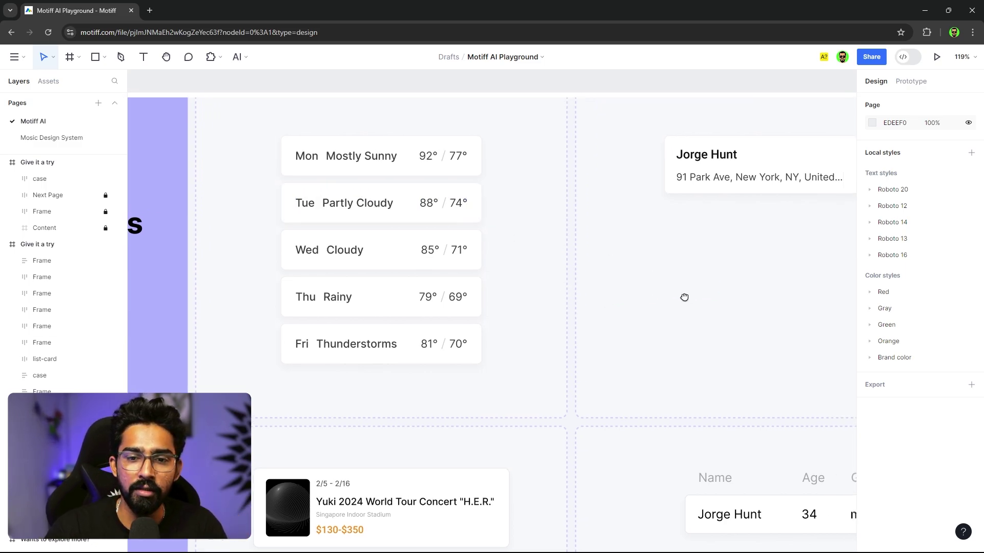
scroll(686, 294, "right", 5)
Replace the contact card's name text with a new person's name
scroll(584, 235, "up", 2)
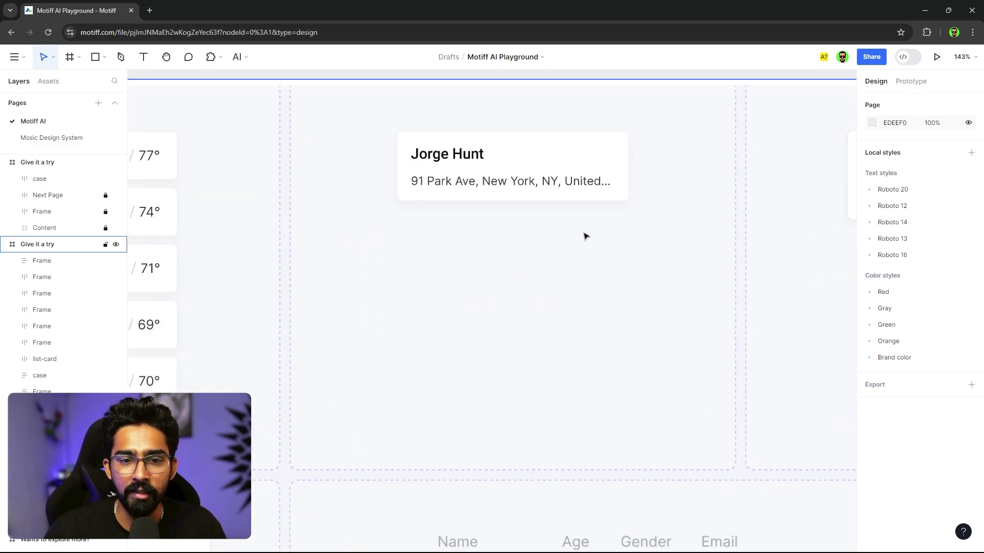
left_click(617, 182)
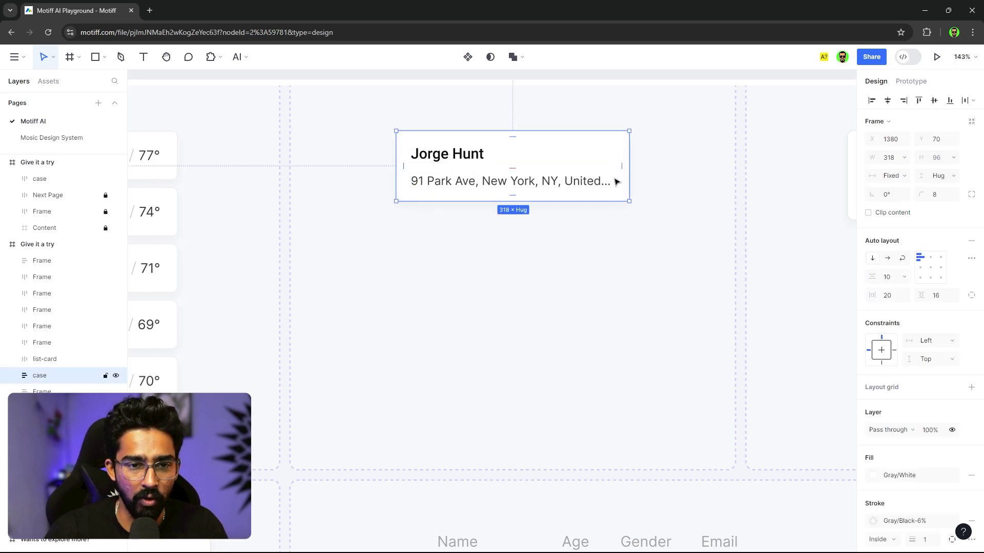
double_click(460, 155)
triple_click(457, 153)
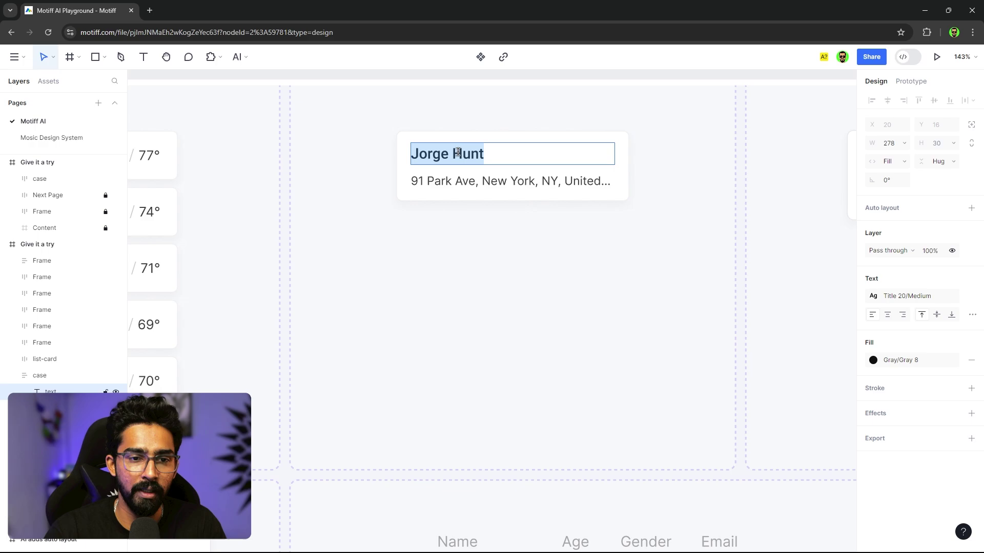
type("Sai ye")
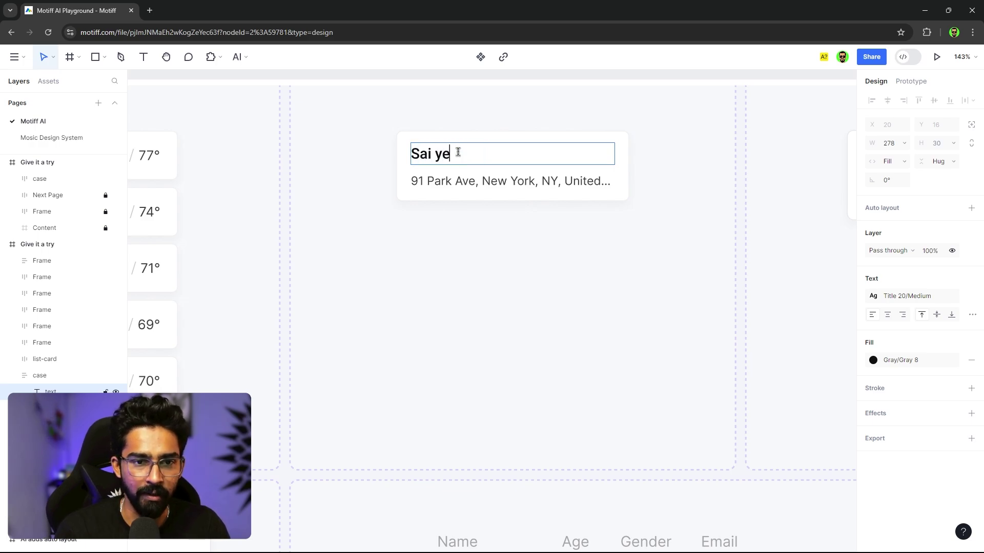
key("BackSpace")
key("BackSpace")
type("Teja")
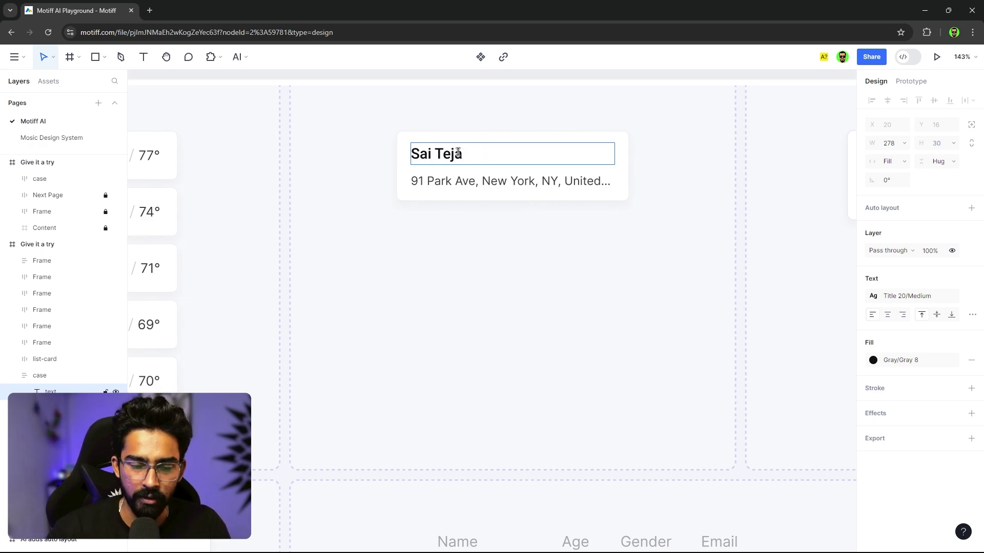
key("Escape")
left_click(323, 126)
Repeat the contact card into four cards with different names and addresses
left_click(238, 57)
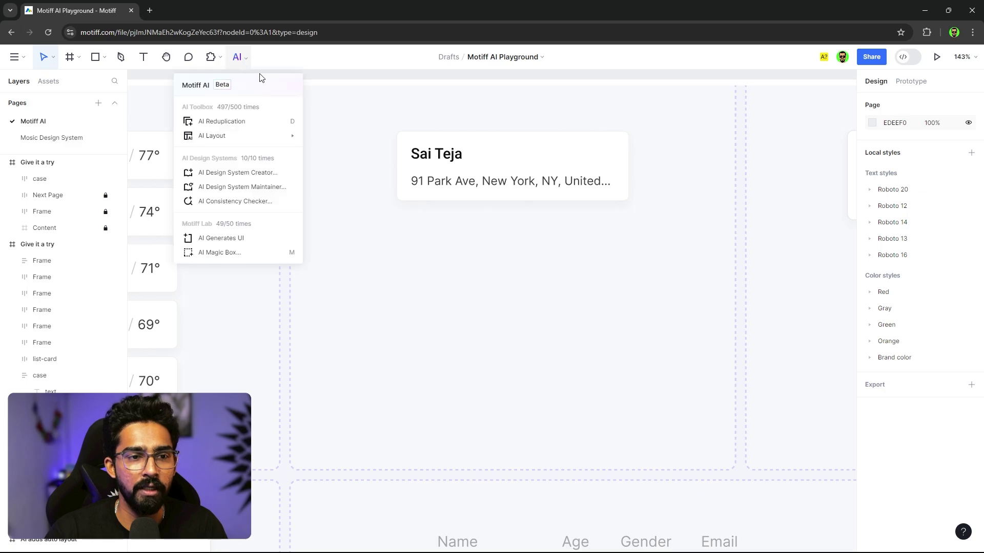
left_click(243, 121)
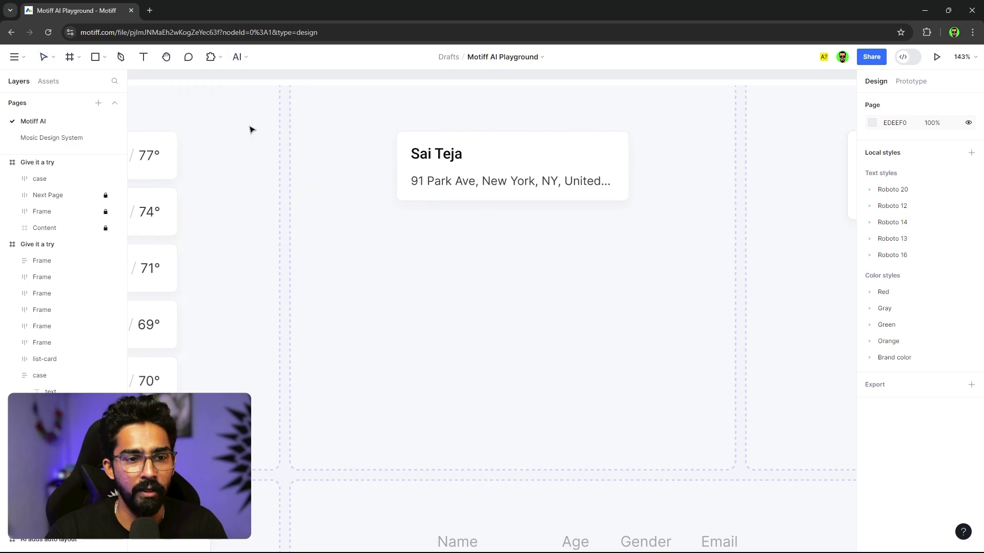
left_click(623, 197)
left_click_drag(634, 208, 641, 435)
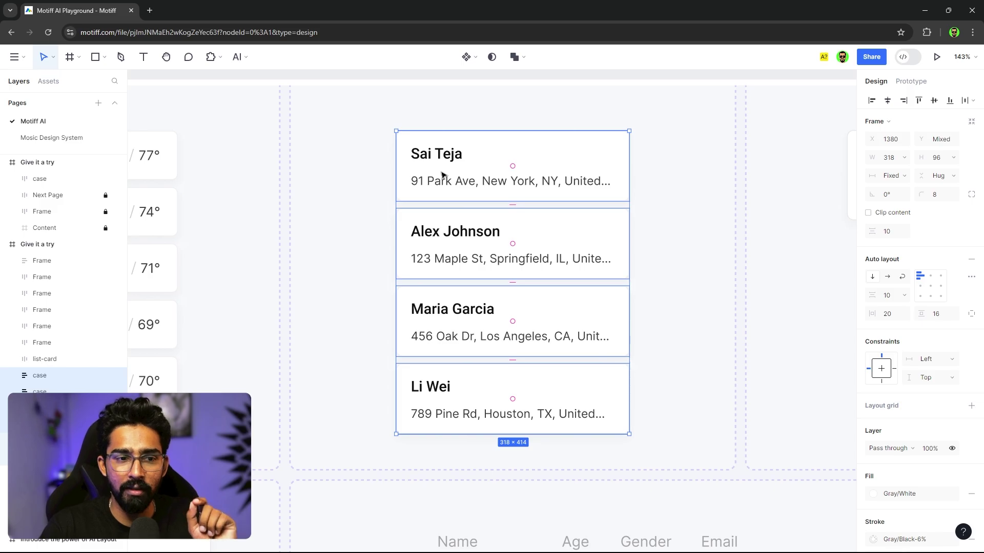
left_click_drag(231, 230, 522, 234)
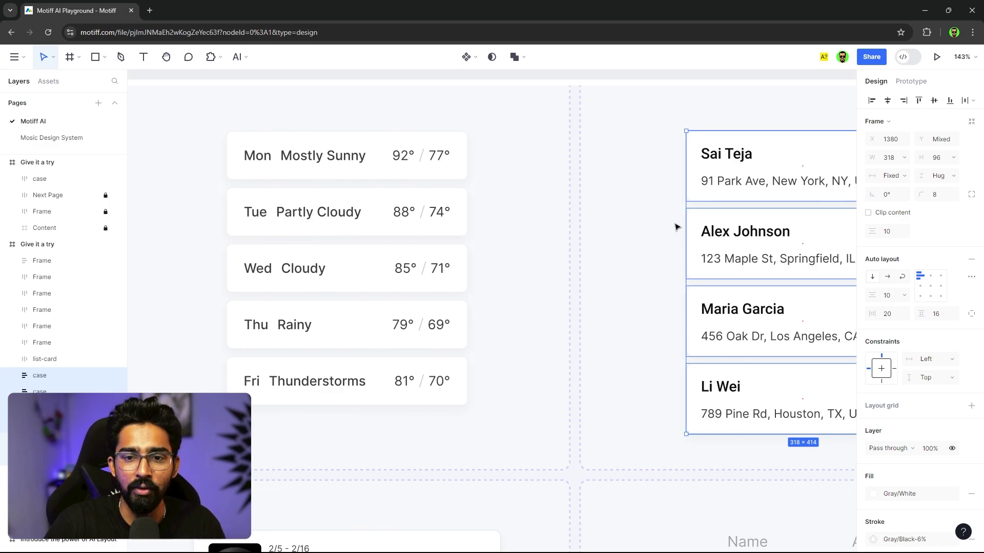
left_click_drag(675, 227, 379, 256)
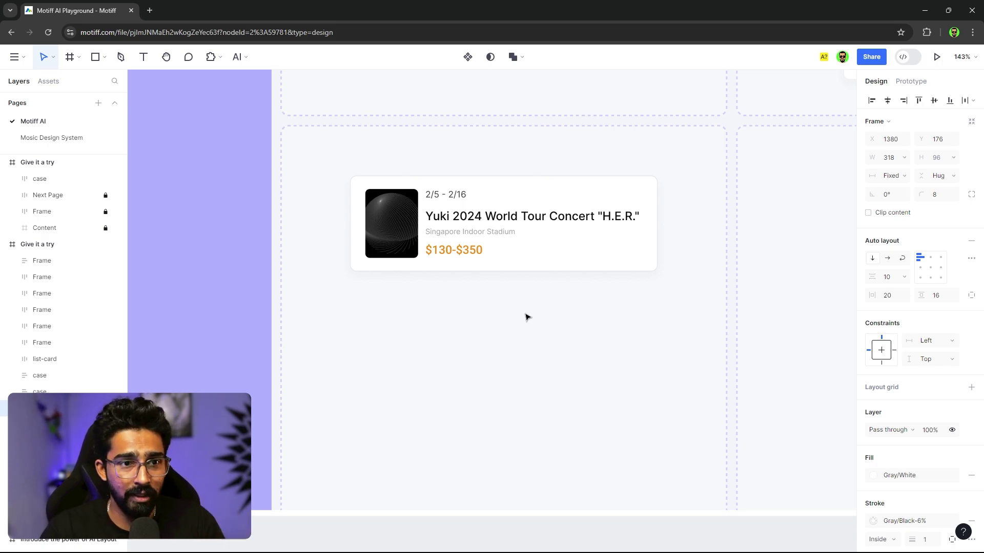
Repeat the concert ticket card into three events with AI Reduplication, then zoom to fit
left_click(518, 257)
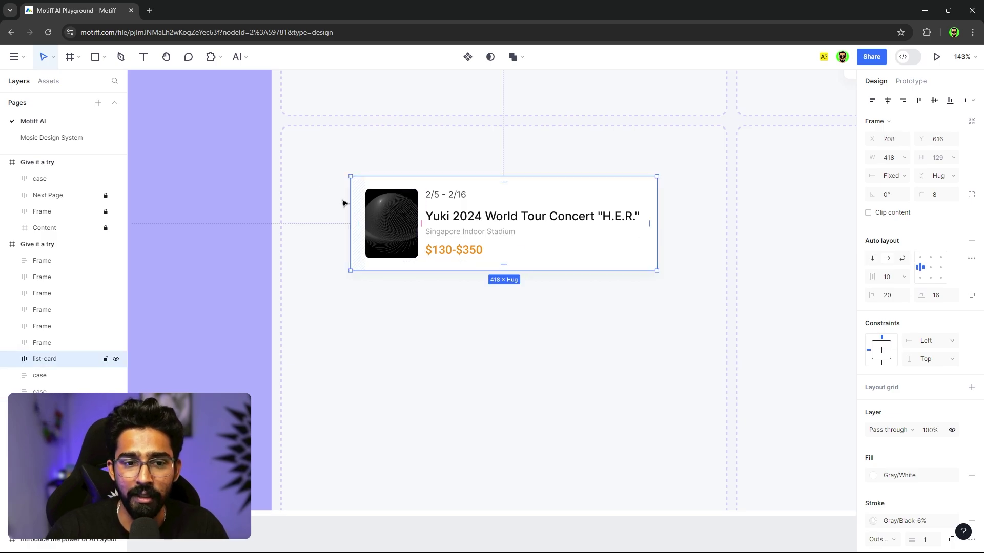
left_click(237, 57)
left_click(251, 121)
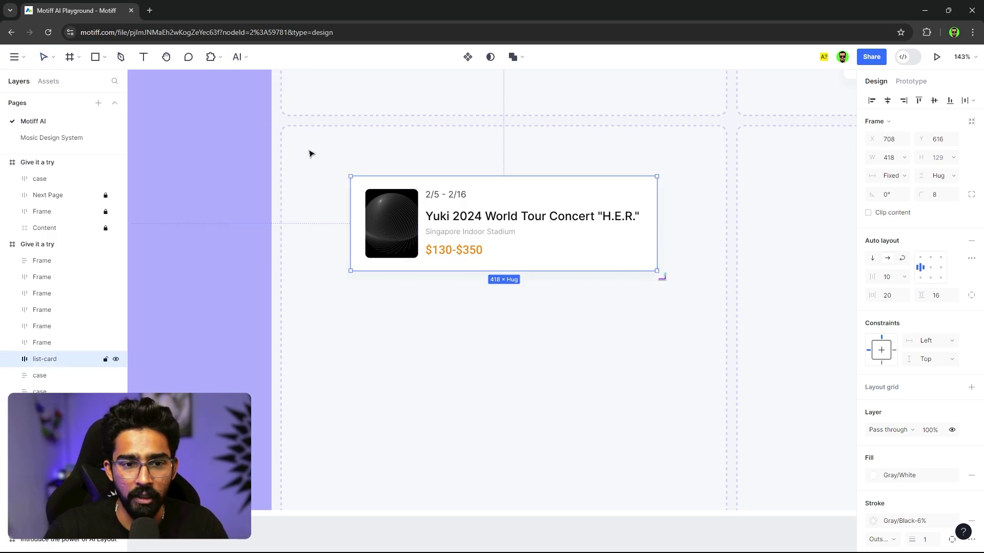
left_click_drag(662, 283, 654, 466)
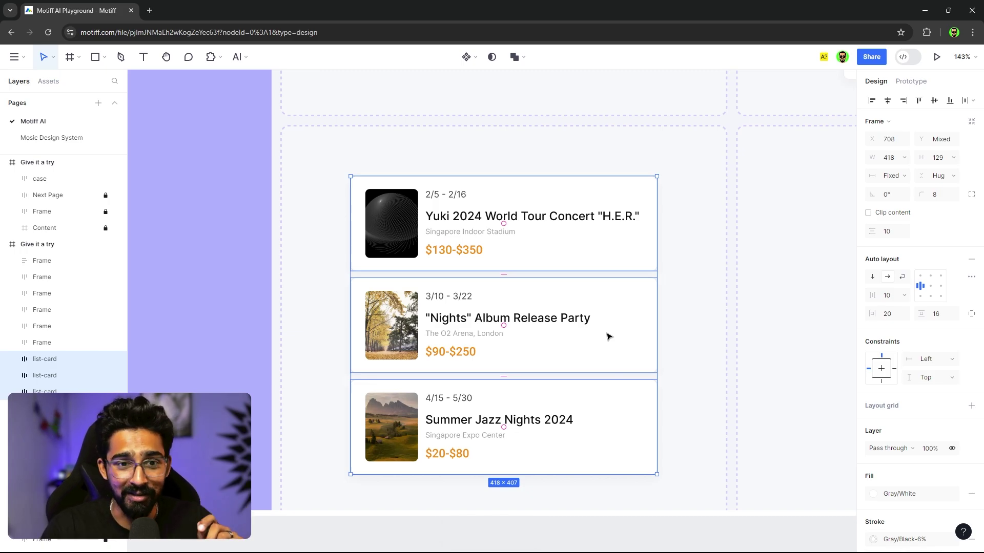
key("shift+1")
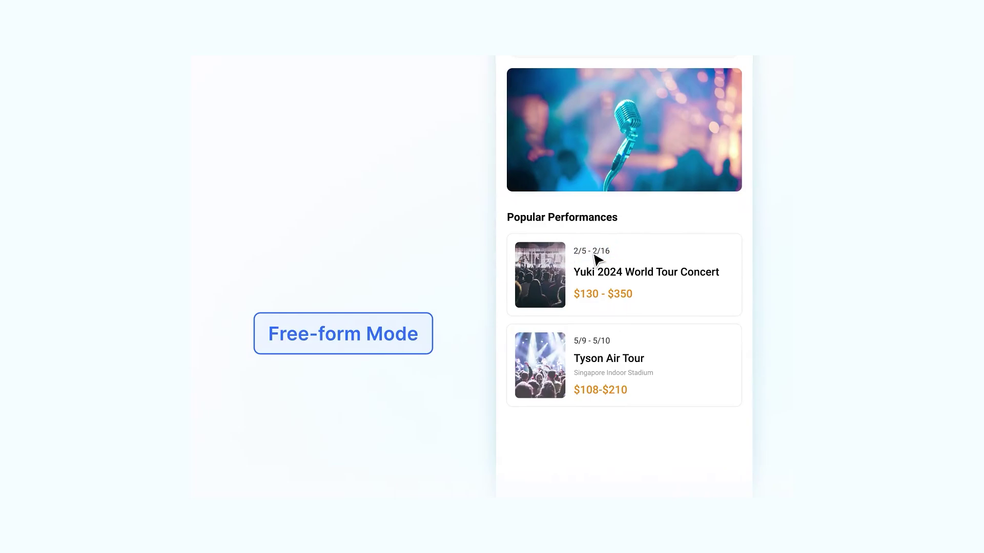
Rearrange the first ticket card's title and price and add a venue line
left_click(597, 256)
left_click_drag(622, 278, 617, 262)
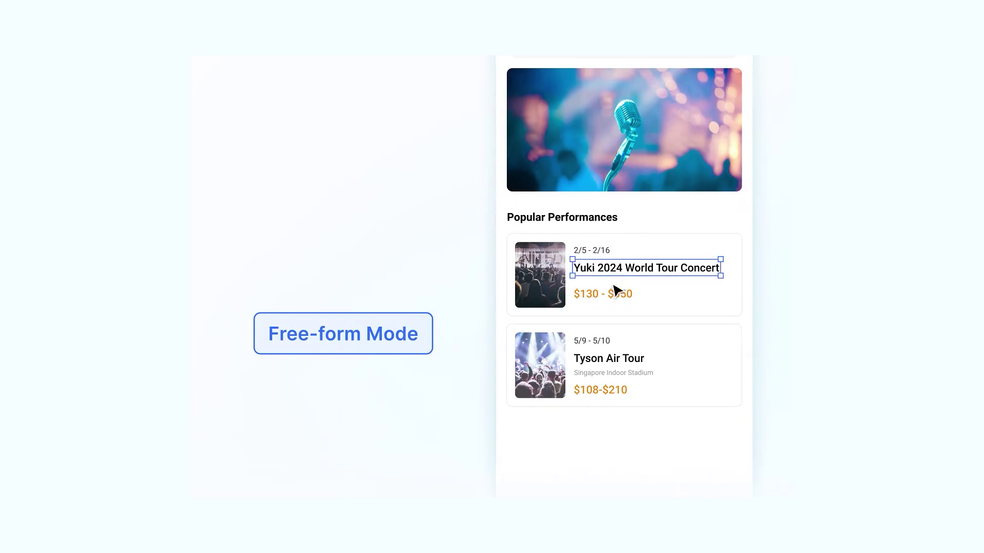
left_click_drag(615, 297, 613, 301)
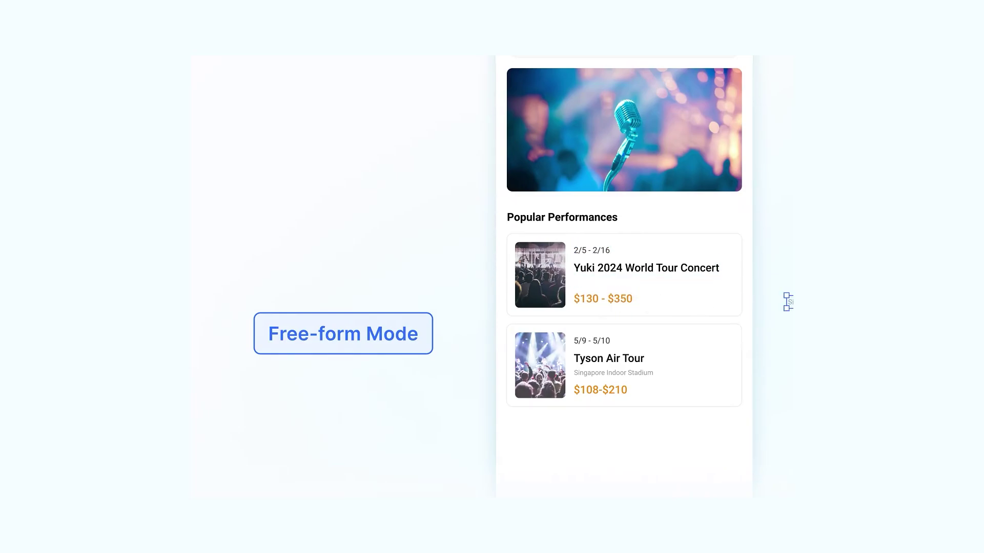
left_click_drag(784, 302, 630, 281)
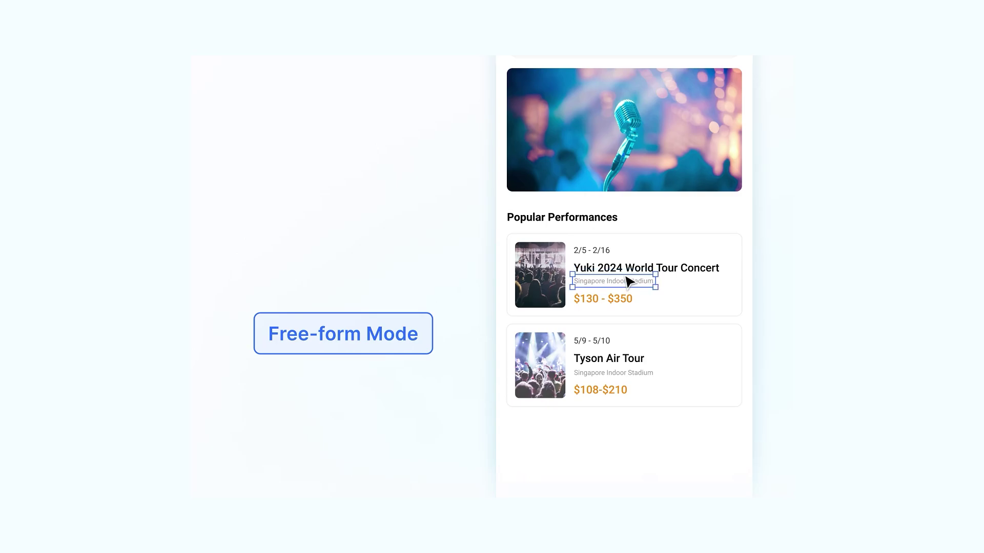
Insert a Notice block above Popular Performances and begin editing its text
left_click_drag(696, 206, 696, 208)
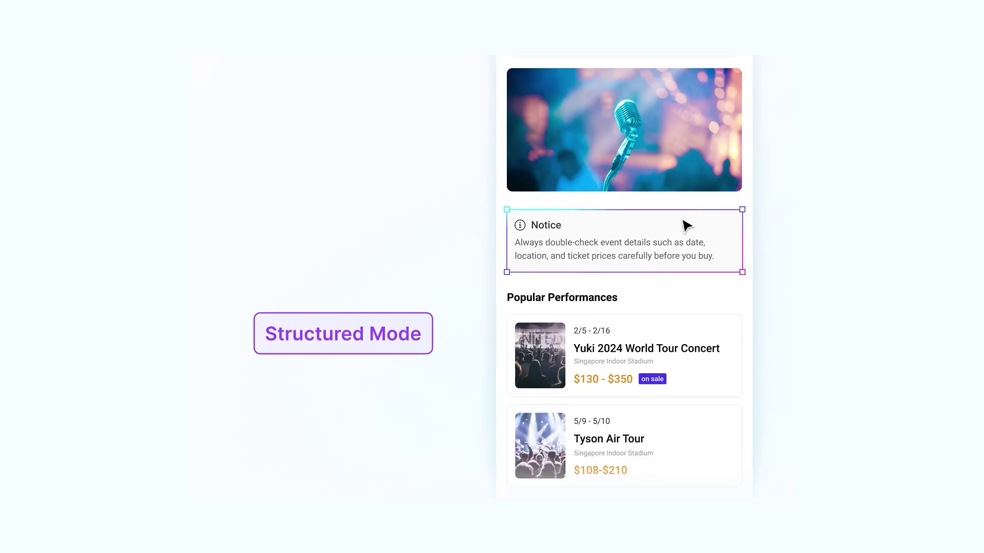
left_click(669, 256)
double_click(674, 250)
left_click(715, 254)
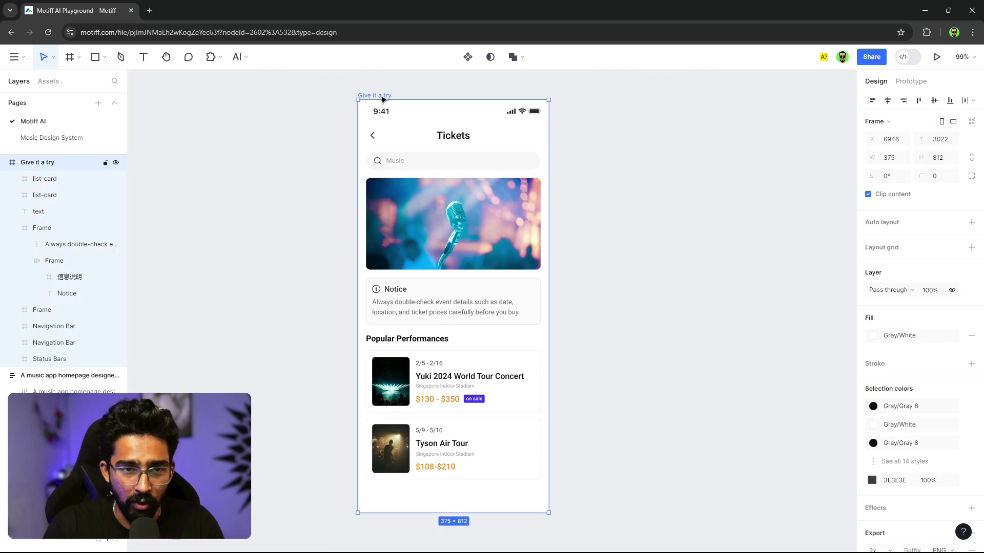
Apply an AI layout, draw a grey box in the Notice card, and add 'dadadadad' test text
left_click(246, 58)
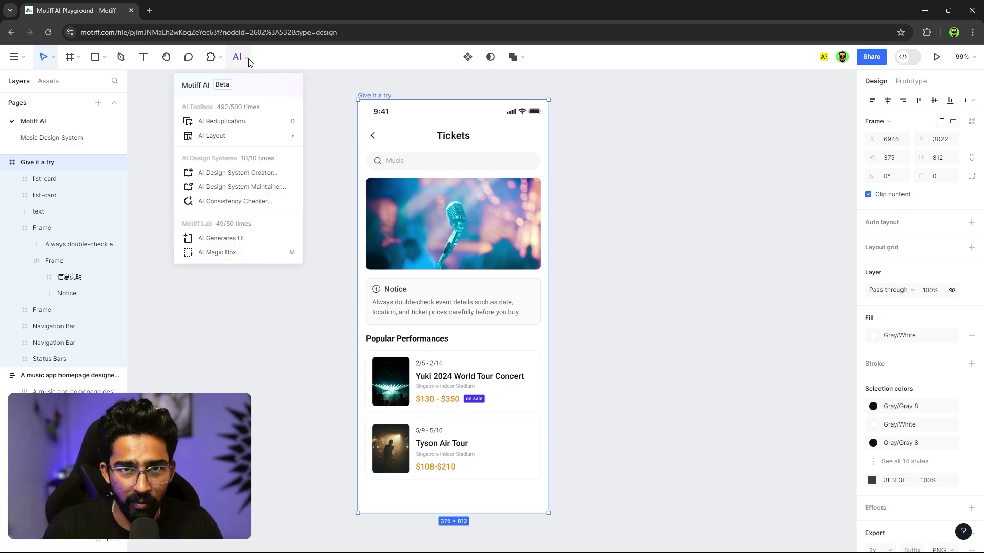
mouse_move(223, 135)
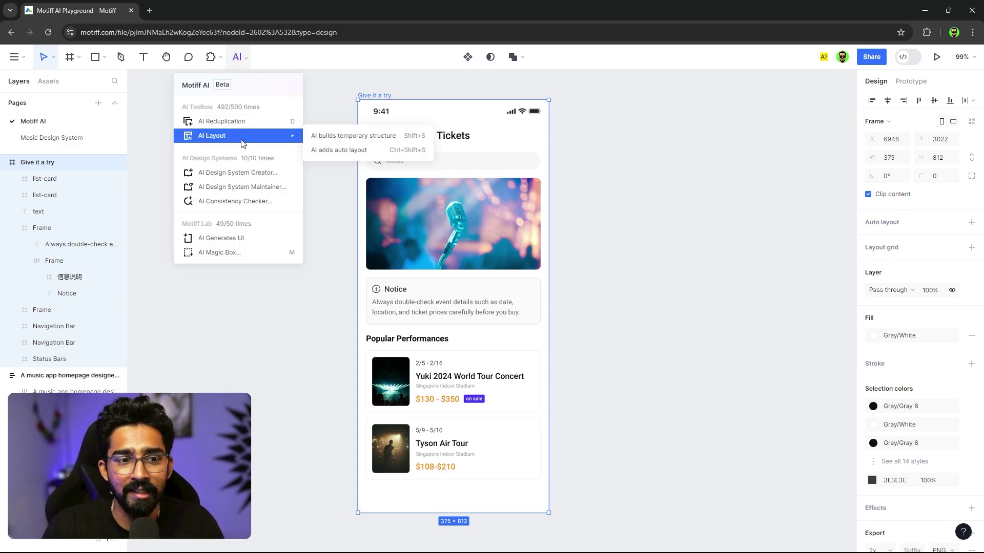
left_click(339, 140)
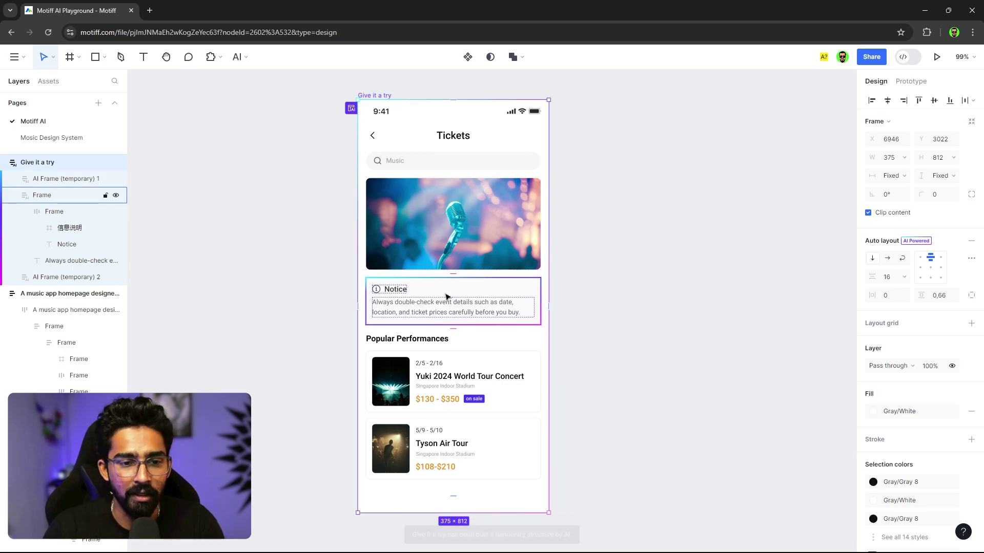
left_click(94, 57)
left_click_drag(372, 297, 449, 326)
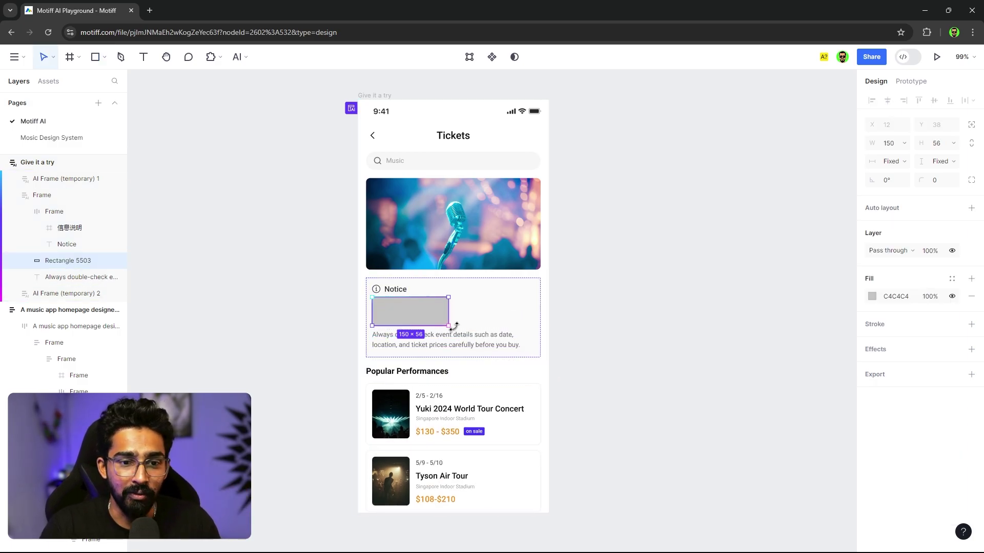
left_click(144, 57)
left_click(485, 315)
type("dadad")
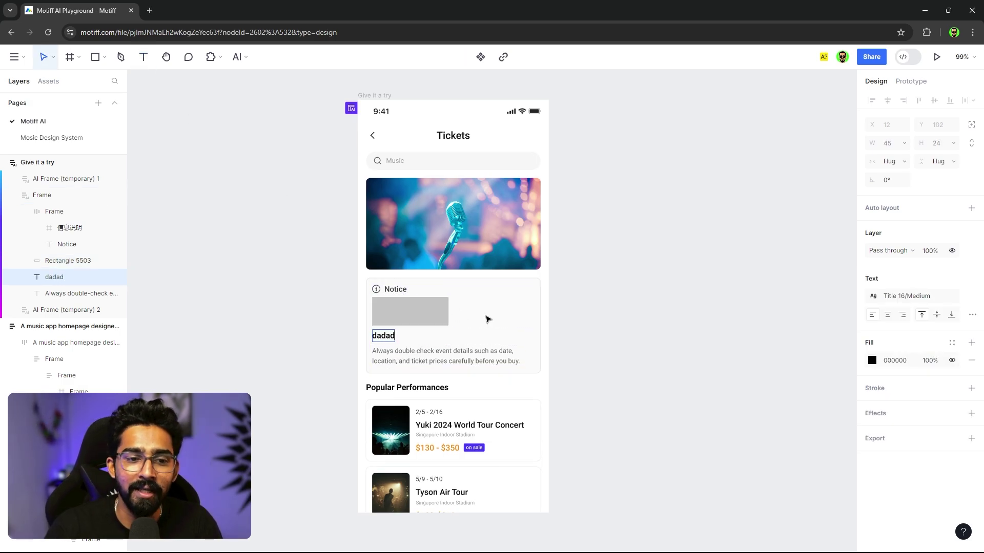
type("adad")
key("Escape")
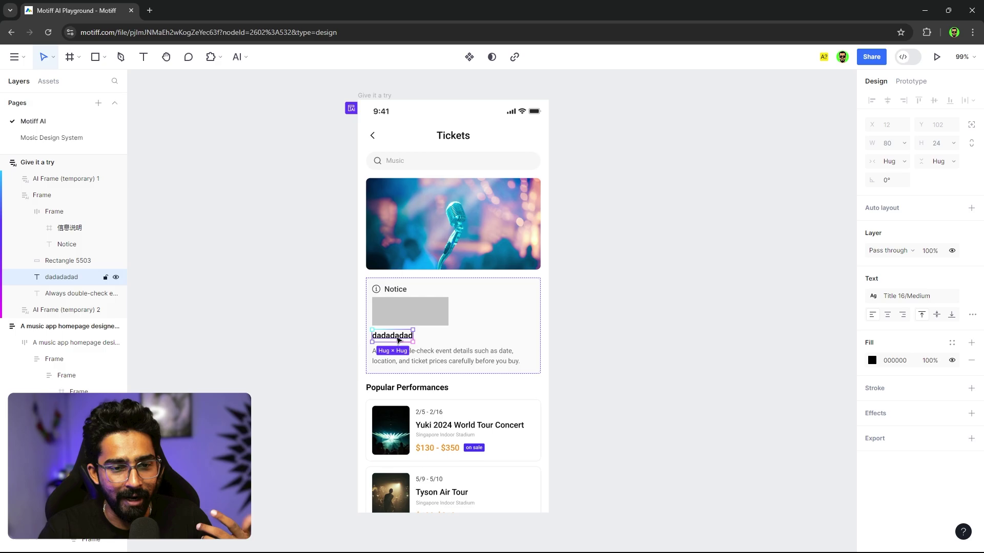
Move the test text around, then delete it and the grey rectangle
mouse_move(400, 338)
left_mouse_down()
mouse_move(495, 318)
mouse_move(507, 283)
left_mouse_up()
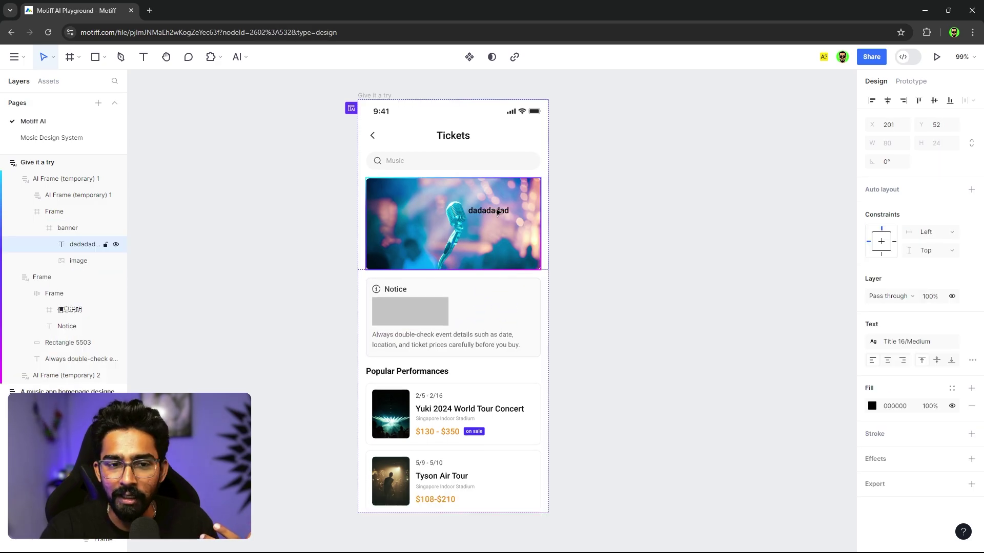
mouse_move(507, 282)
left_mouse_down()
mouse_move(467, 180)
mouse_move(456, 379)
left_mouse_up()
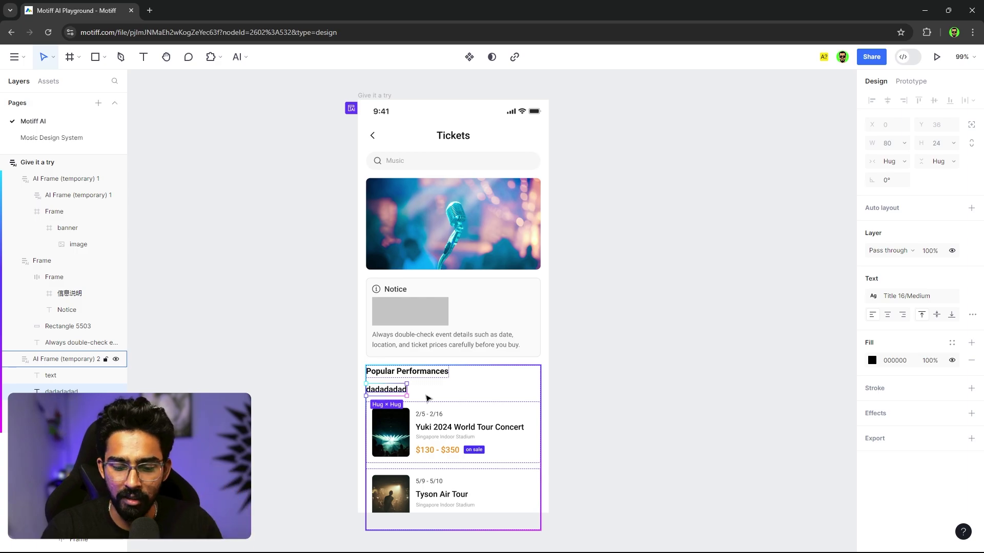
key("Delete")
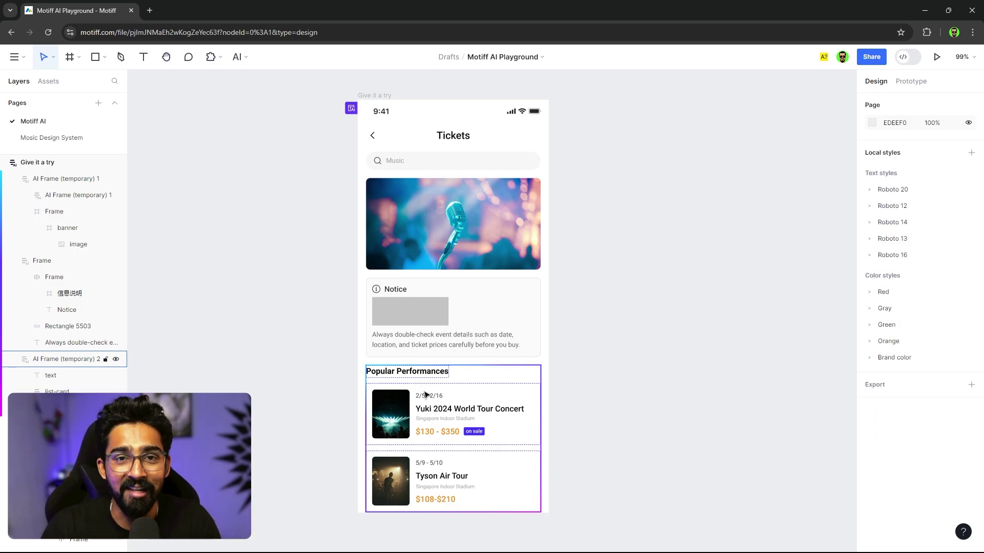
left_click(415, 316)
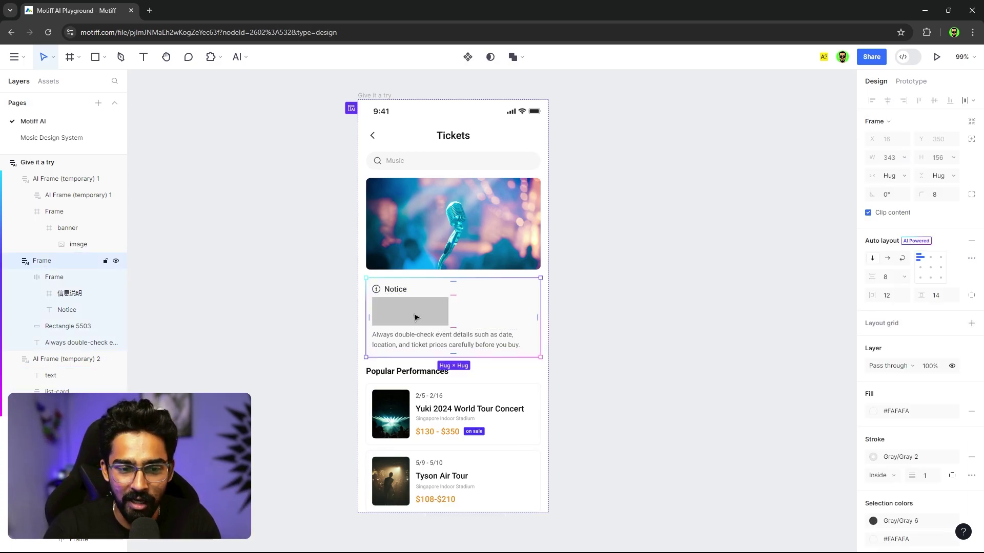
left_click(415, 317)
key("Delete")
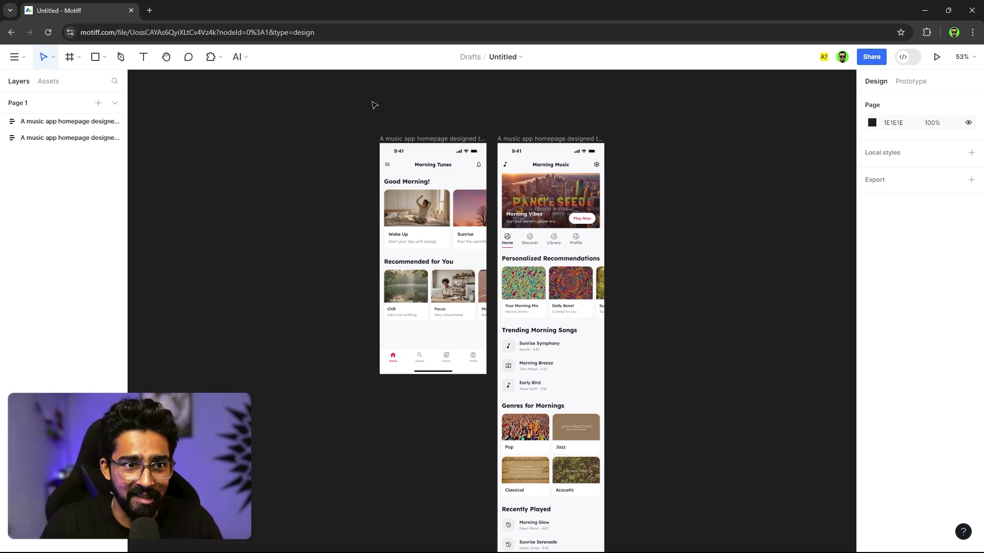
Run AI Design System Creator on the Untitled file and view the recognition results
left_click(405, 139)
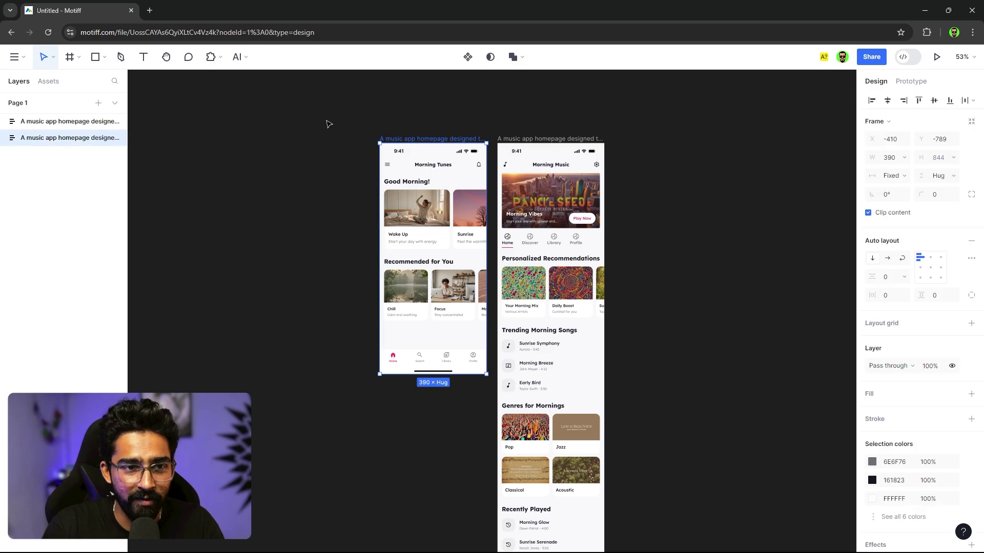
left_click(247, 58)
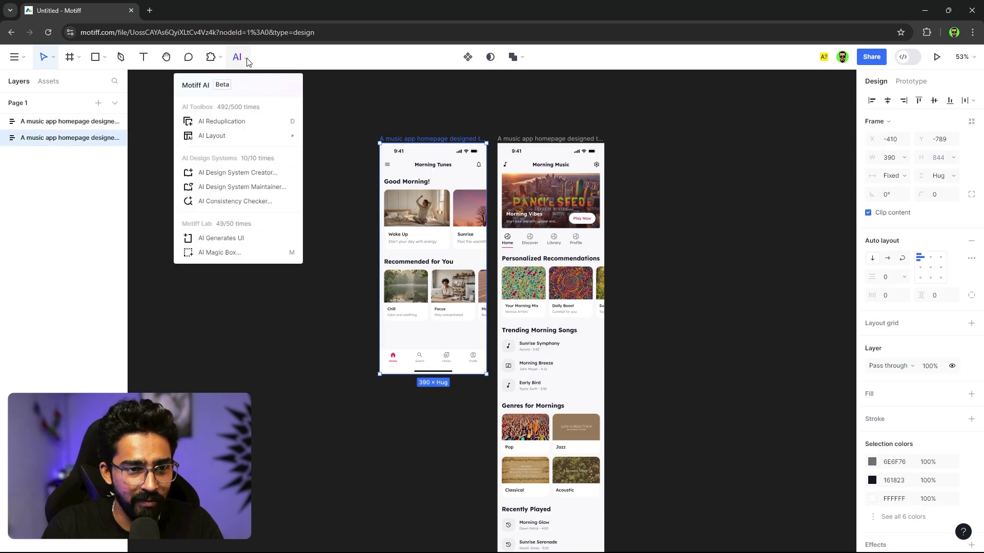
left_click(255, 174)
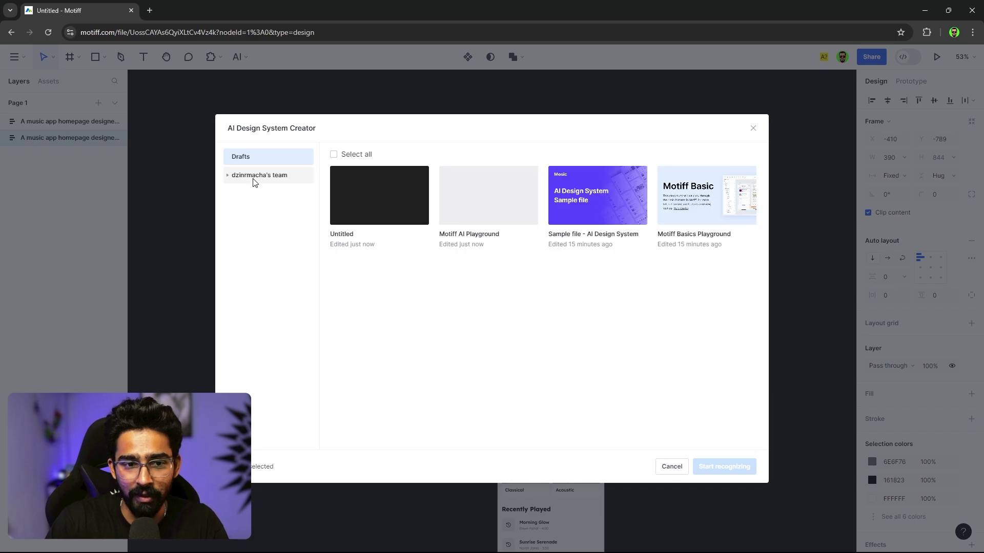
left_click(395, 209)
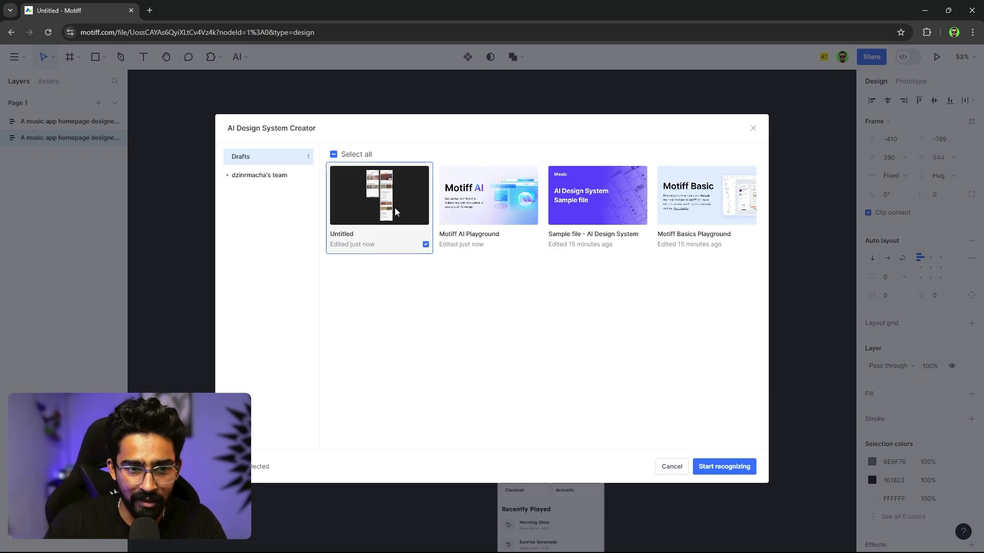
left_click(734, 469)
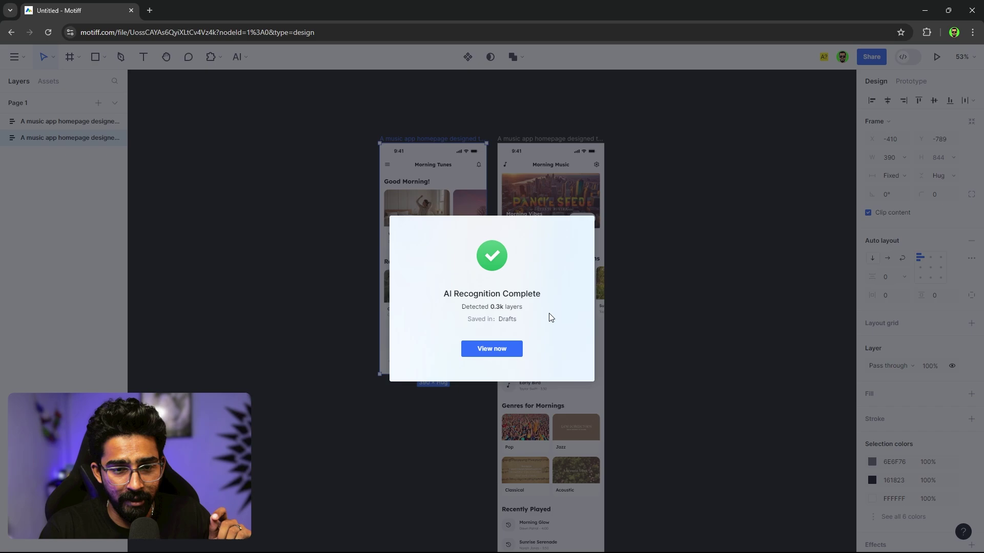
left_click(496, 349)
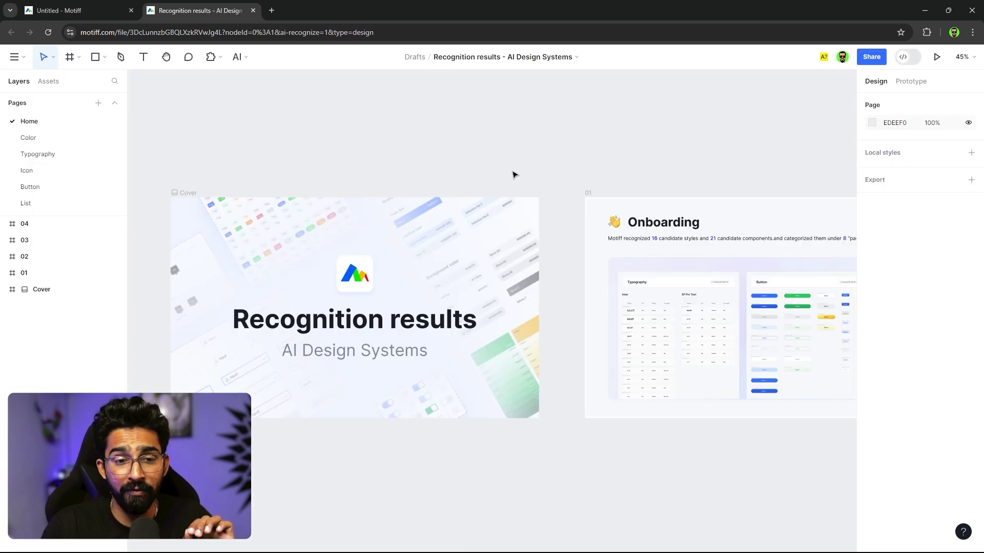
Review the Color page of the results, inspecting the FF335C swatch
left_click_drag(690, 171, 452, 160)
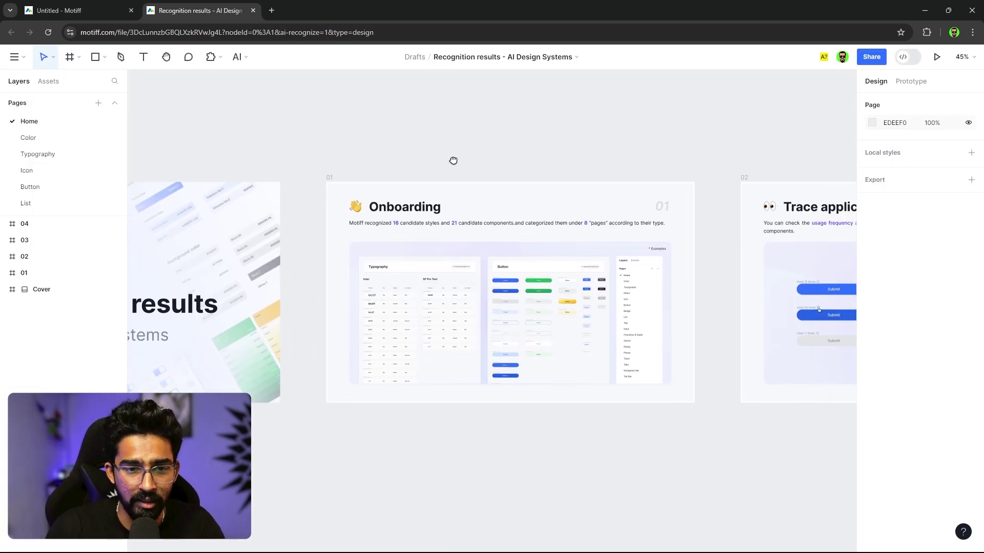
left_click(73, 141)
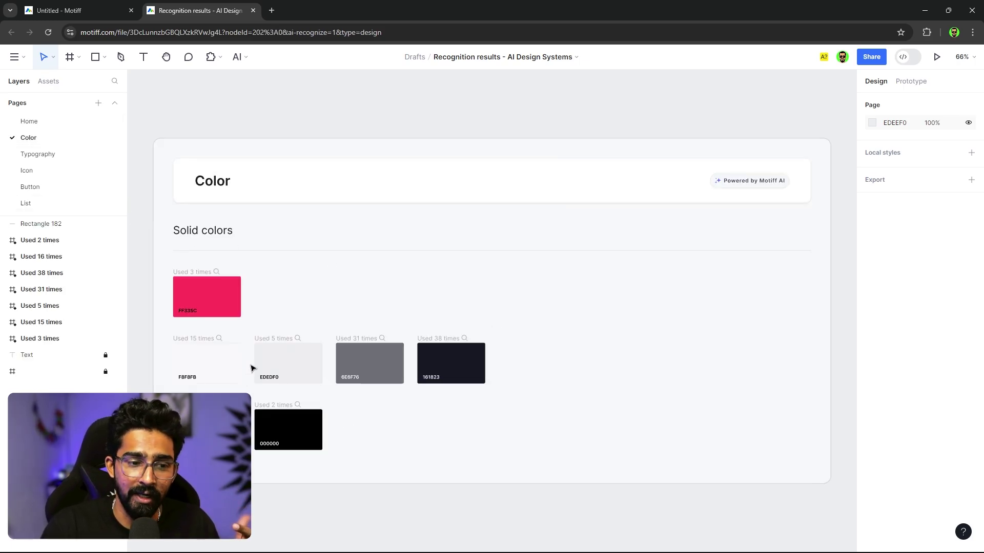
left_click(197, 277)
scroll(189, 275, "up", 5)
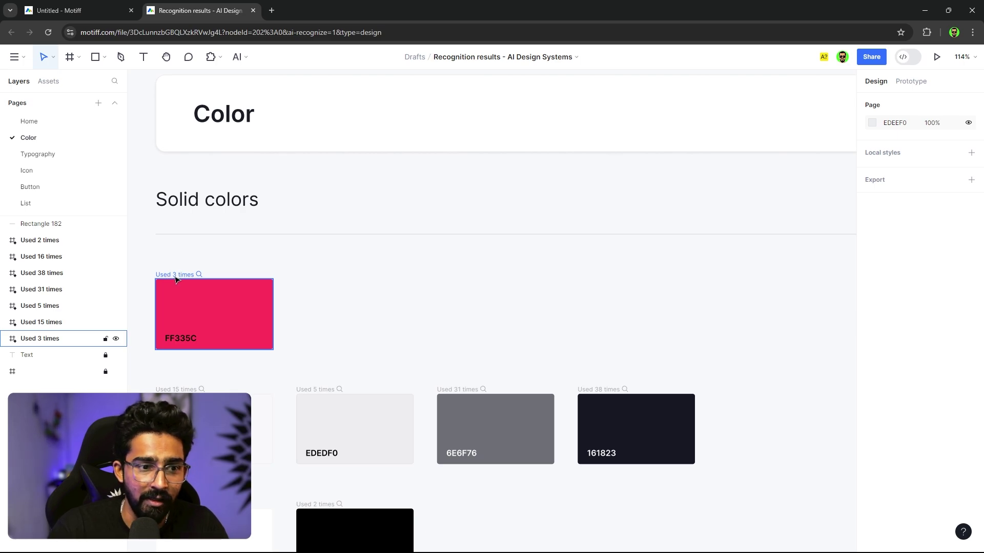
key("Escape")
scroll(314, 315, "down", 5)
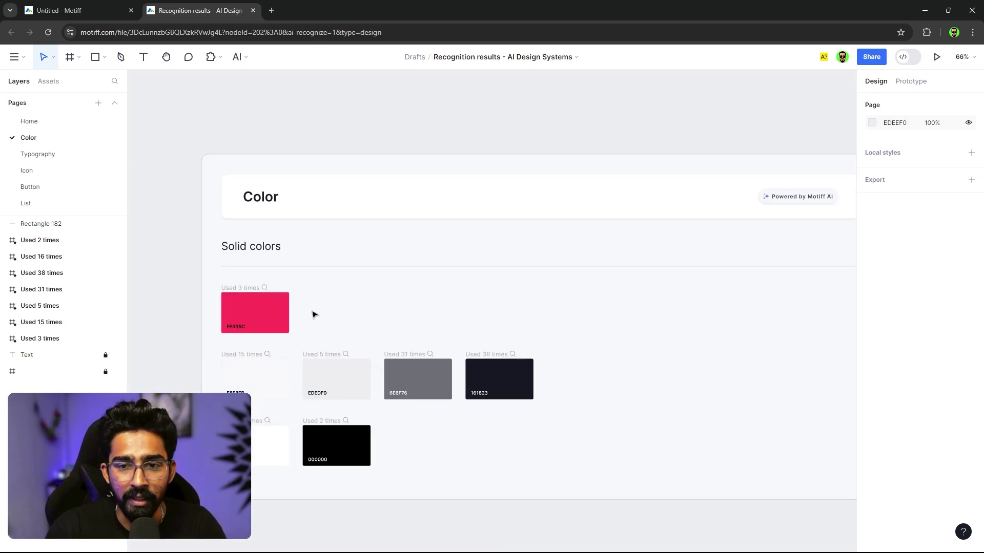
scroll(314, 315, "down", 3)
scroll(314, 315, "up", 3)
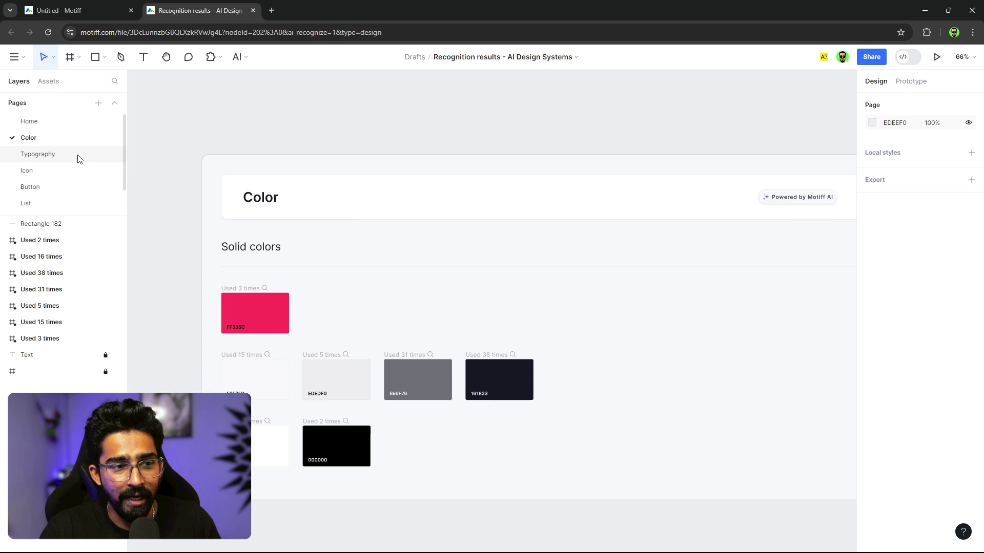
Review the Typography, Icon, Button and List pages, then close the results tab
left_click(51, 154)
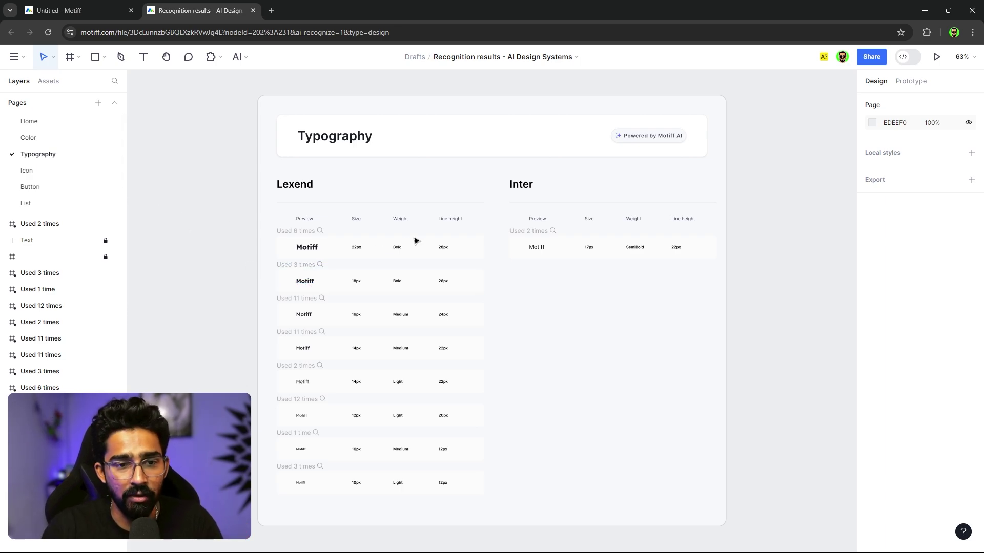
left_click(52, 171)
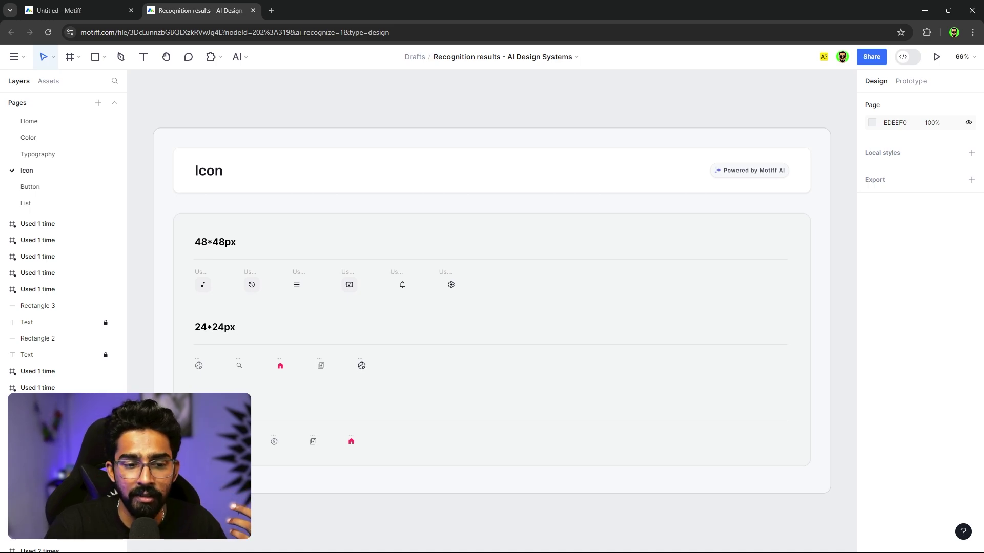
left_click(64, 187)
left_click(56, 210)
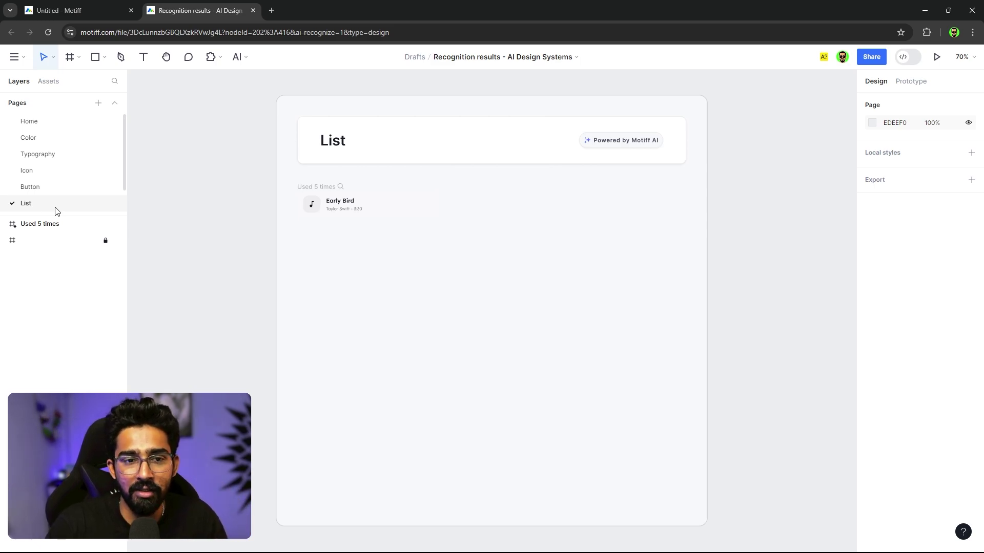
left_click(253, 10)
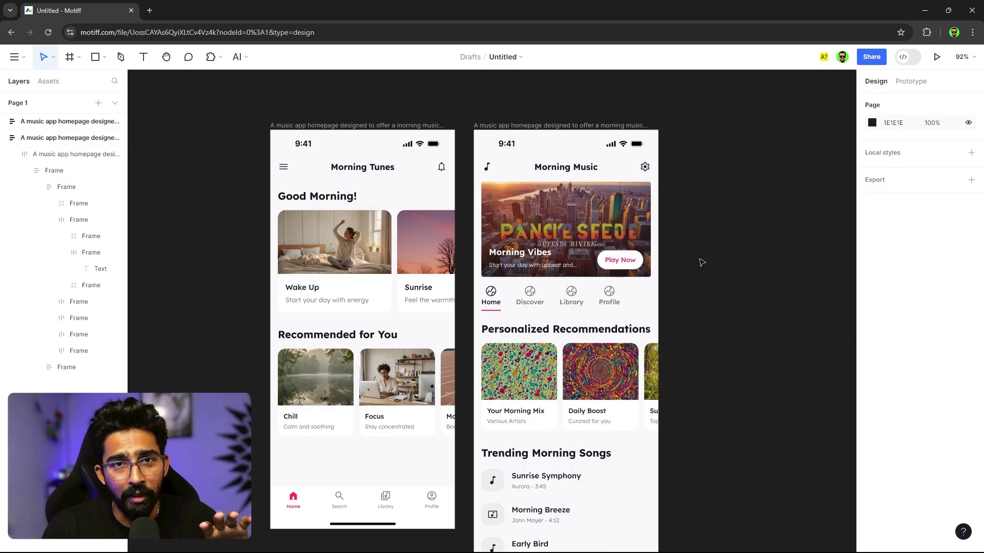
Select then deselect the Morning Music frame, and open the AI Magic Box Playground file
left_click(616, 233)
left_click(698, 235)
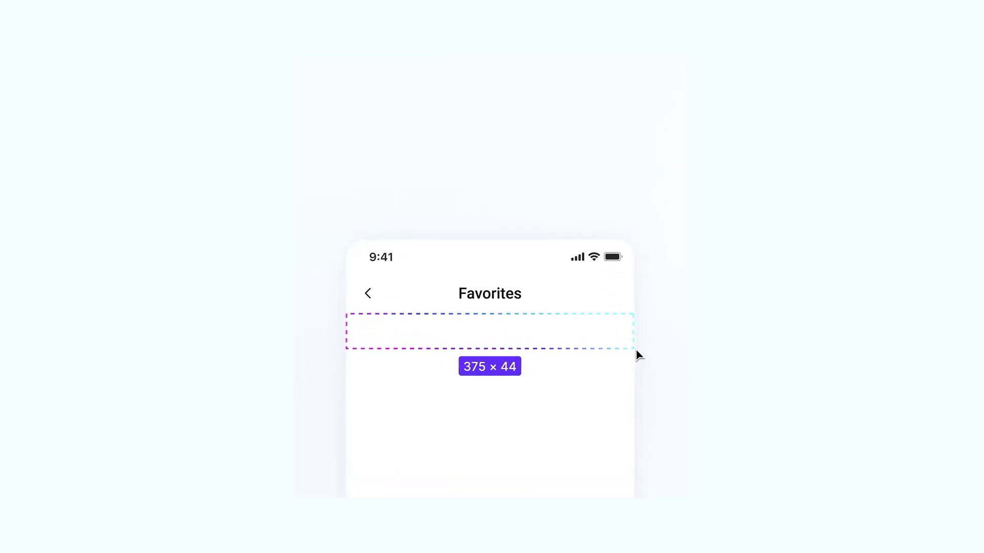
type("Tabs")
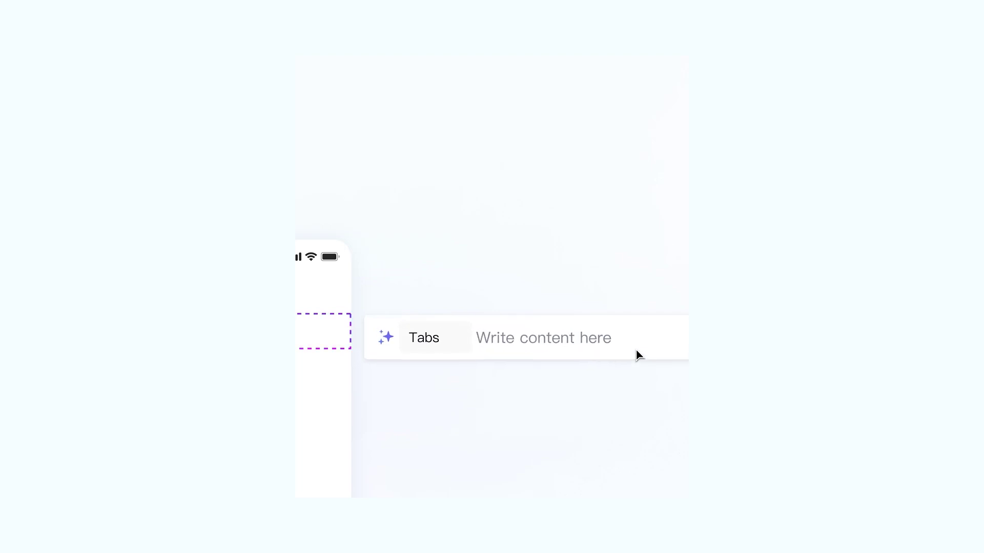
left_click(562, 367)
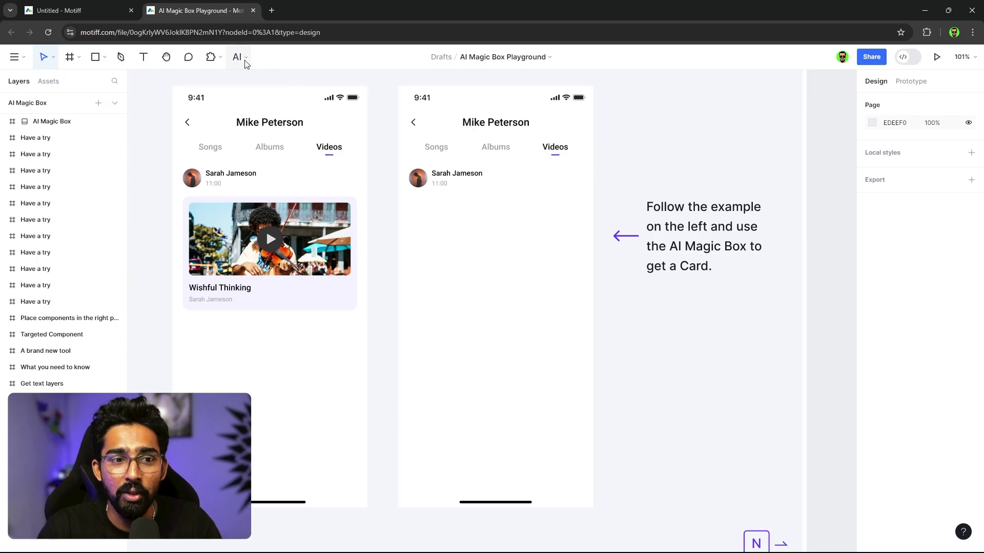
Generate a Rooftop Rhythms card with AI Magic Box in an area of the right phone
left_click(245, 257)
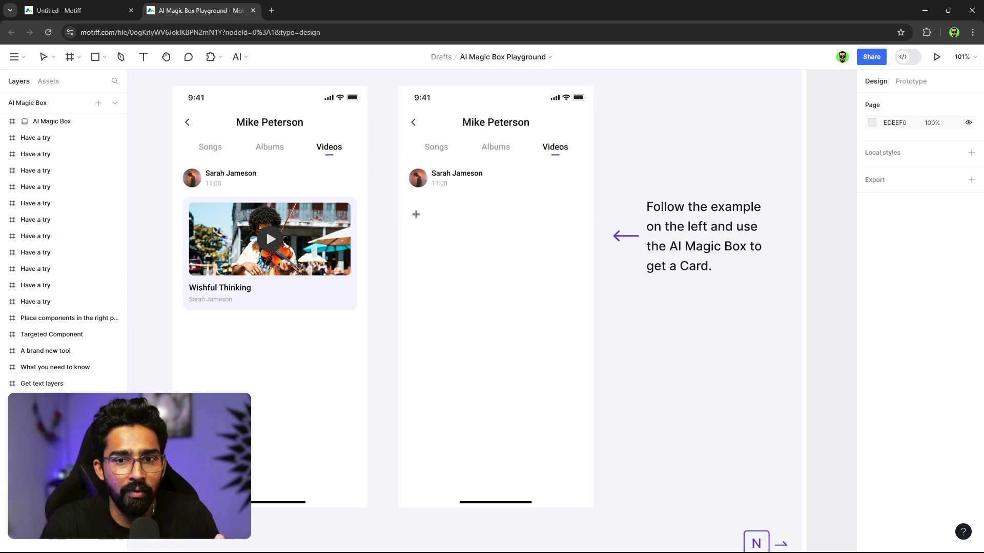
left_click_drag(406, 205, 585, 302)
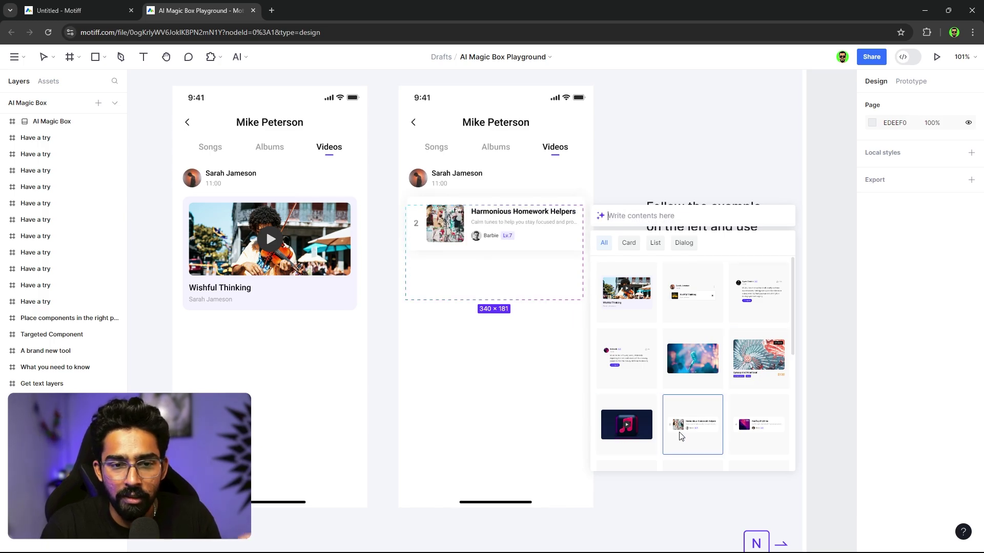
left_click(697, 302)
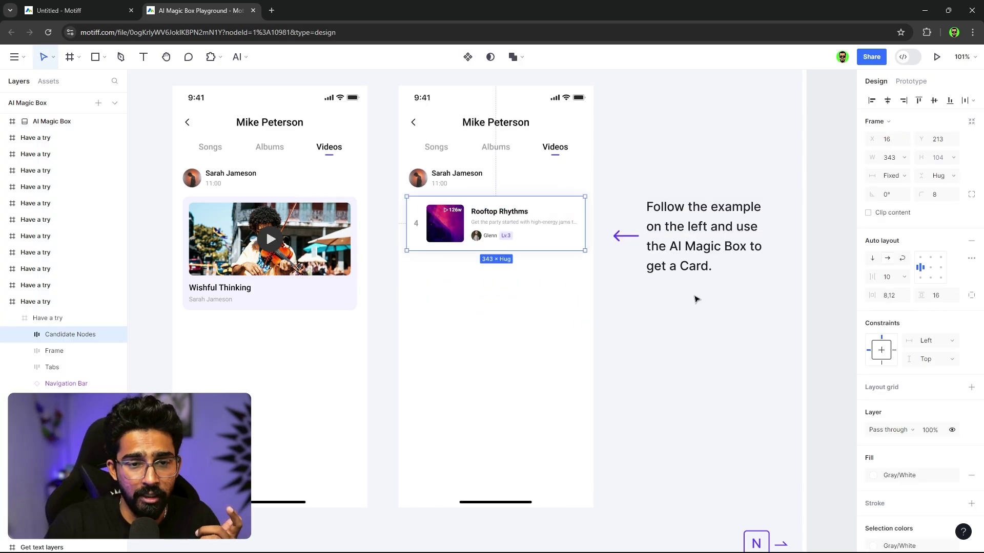
Reduplicate the card into three stacked song cards: Rooftop Rhythms, Sunset Serenade, Beach Vibes
left_click(246, 61)
key("Escape")
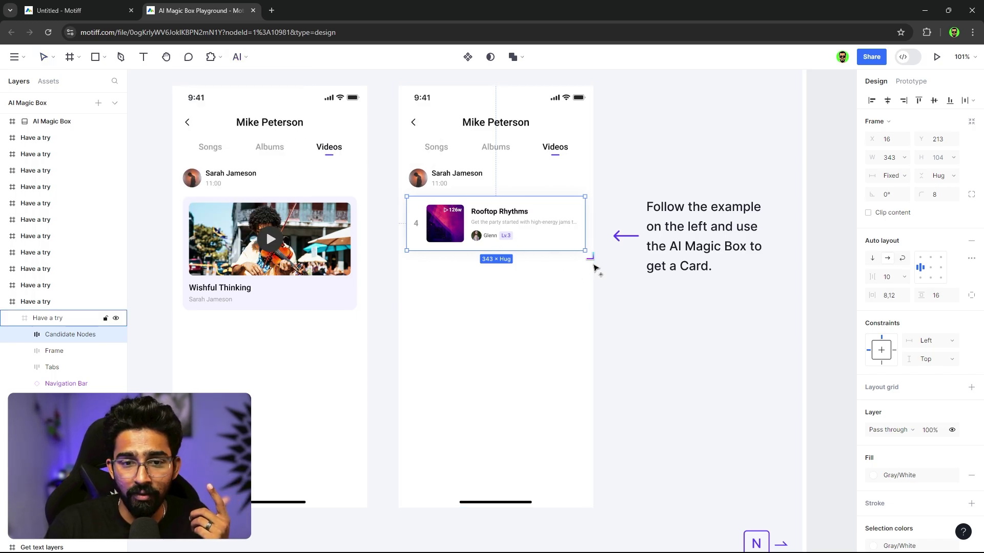
left_click_drag(593, 261, 592, 373)
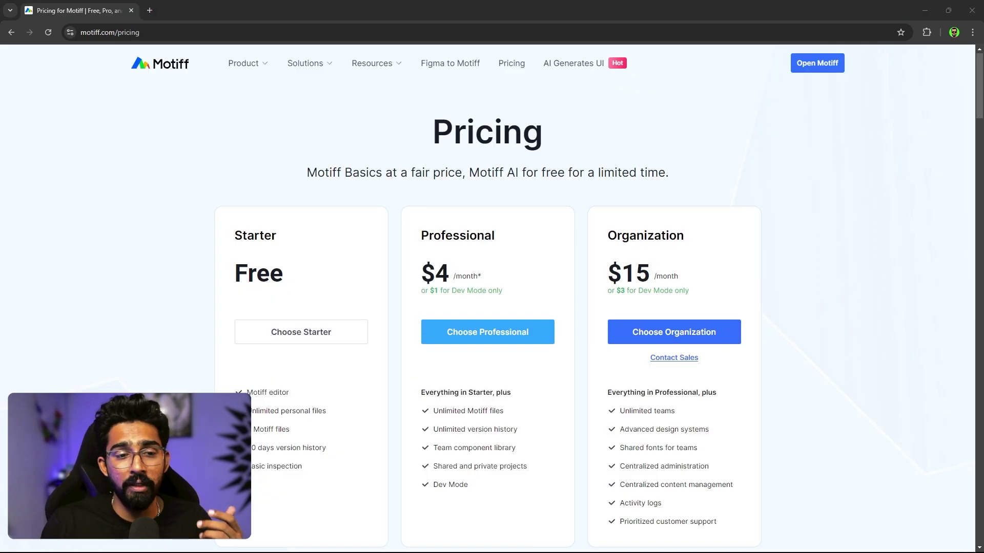
Scroll the pricing page down to the Motiff AI Beta section and its monthly usage quotas
scroll(488, 307, "down", 2)
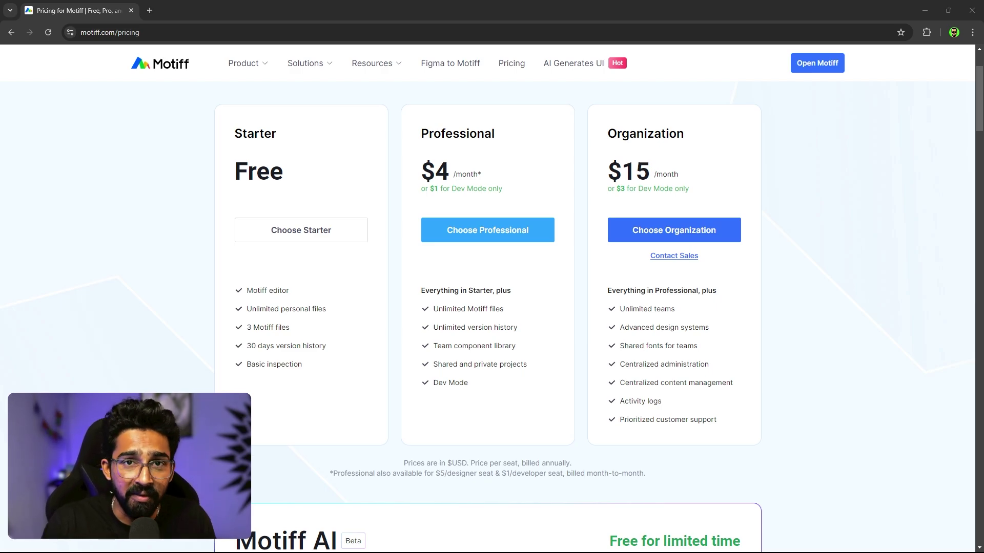
scroll(492, 297, "down", 4)
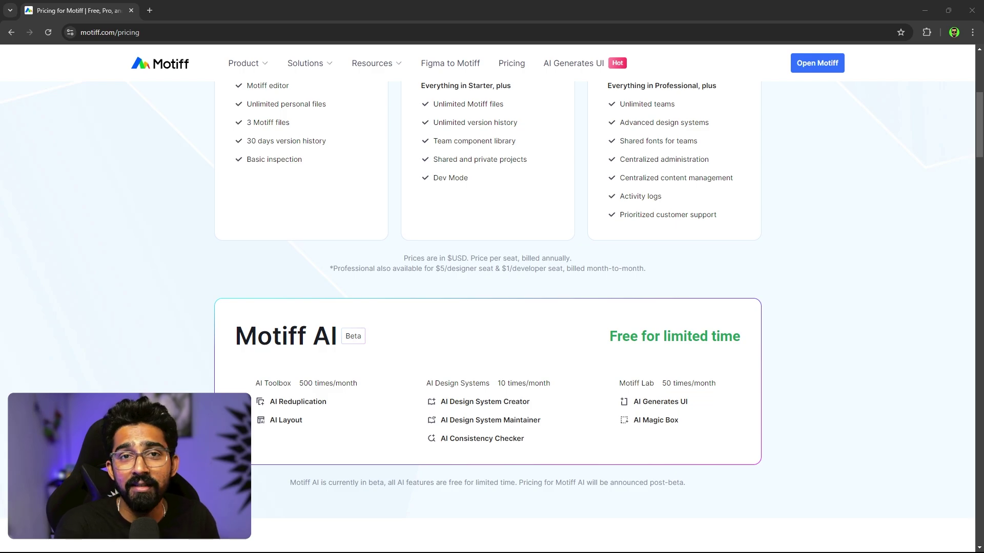